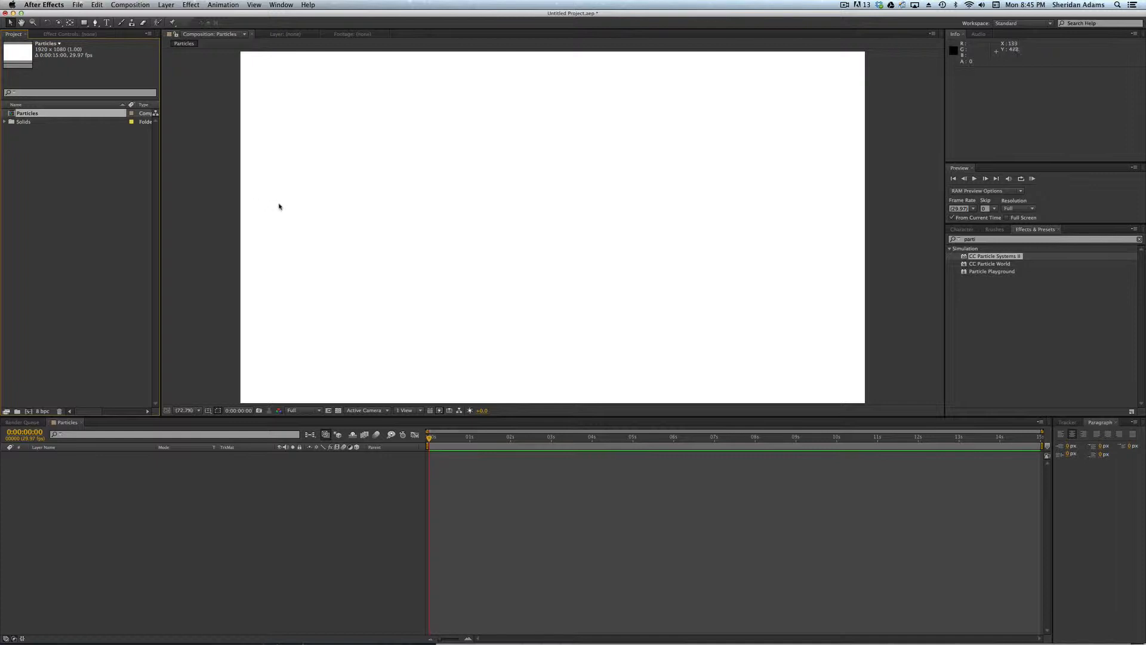
left_click(166, 5)
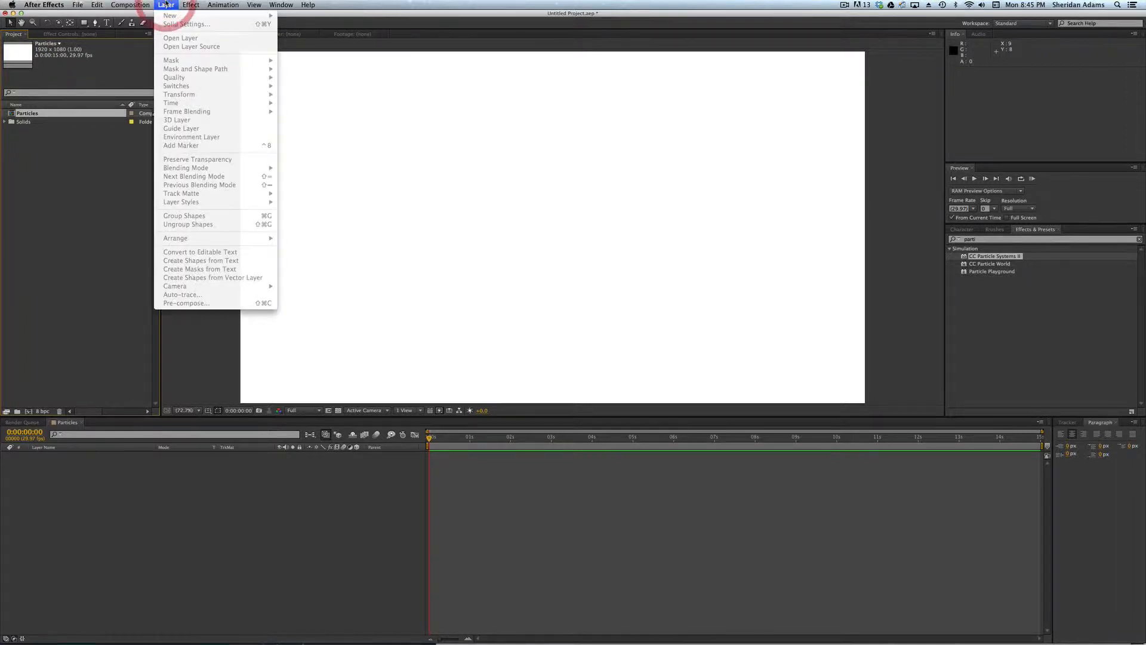
left_click(166, 4)
left_click(298, 317)
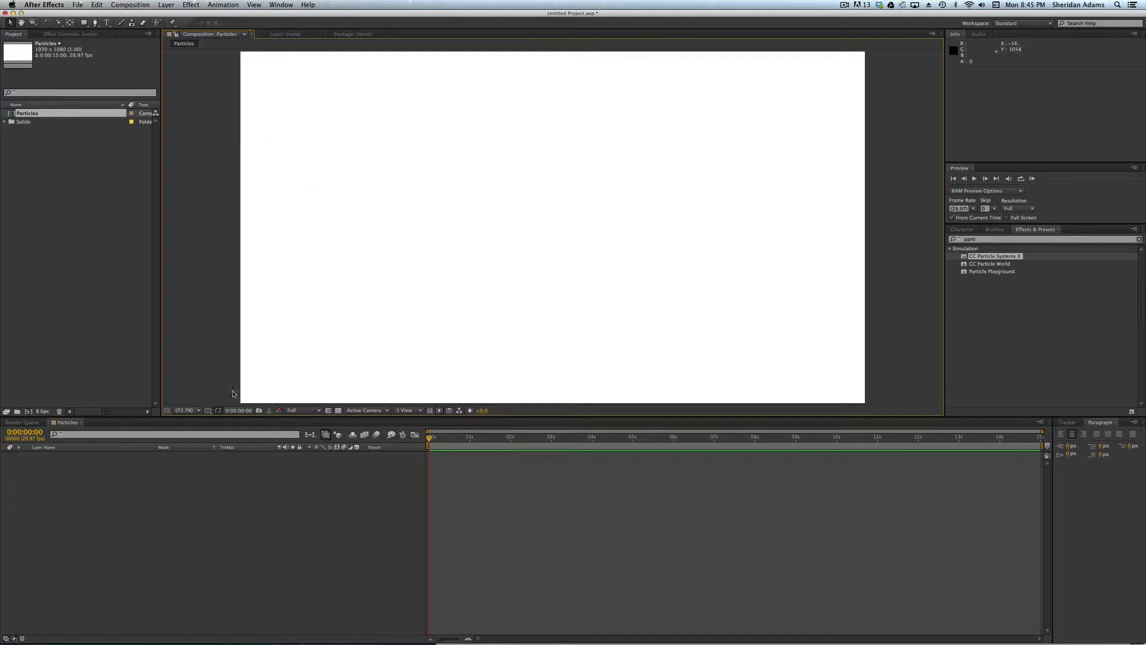
left_click(367, 477)
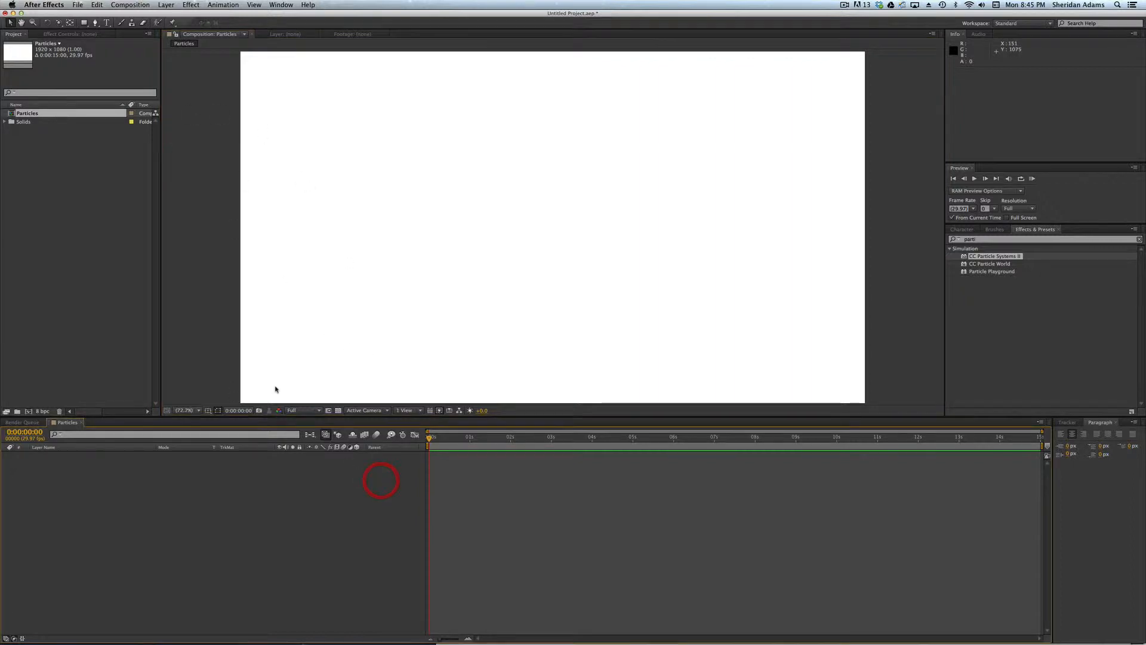
Review the settings of the Particles composition and accept them as they are
left_click(131, 5)
left_click(137, 30)
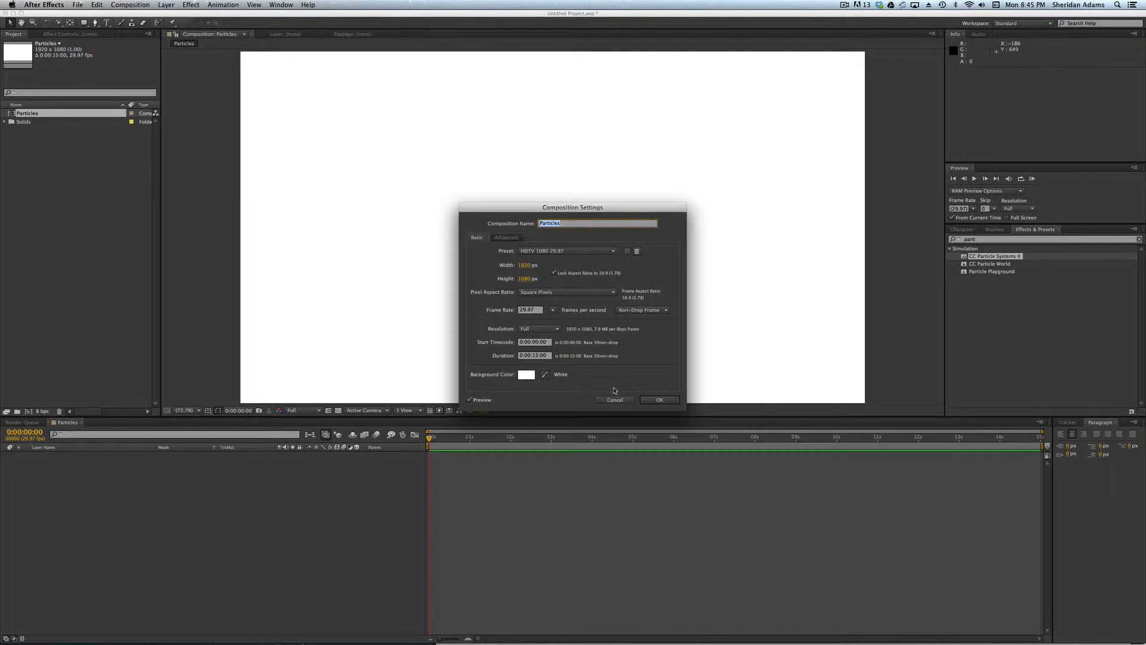
left_click(659, 400)
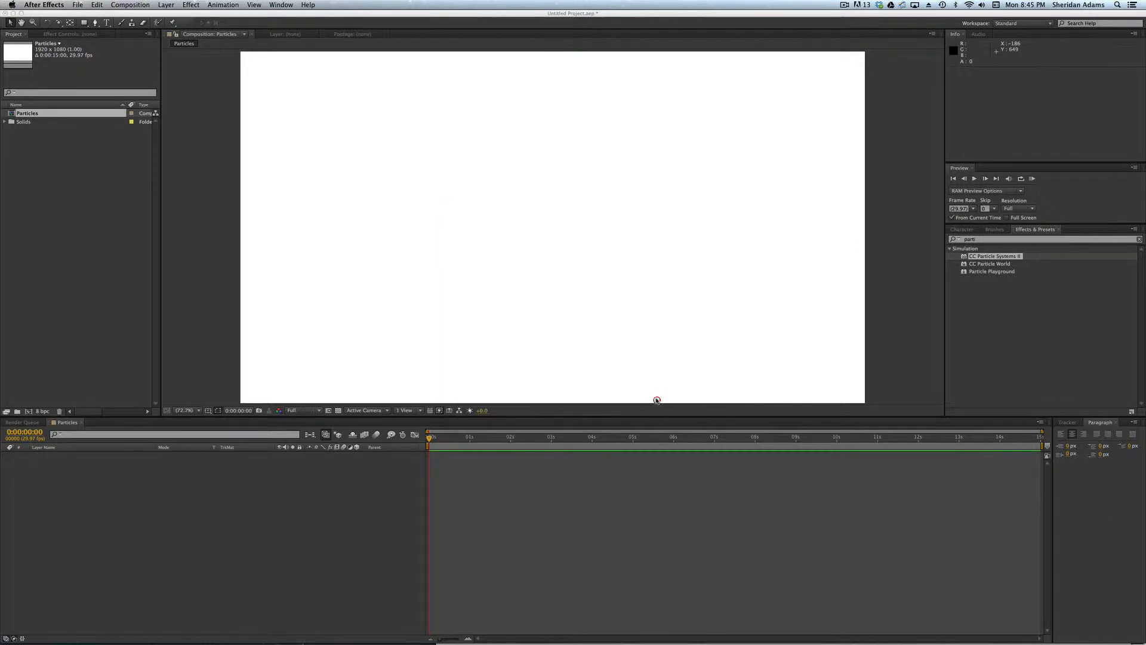
Create a black 1920 × 1080 px solid layer and apply the CC Particle Systems II effect to it
left_click(164, 5)
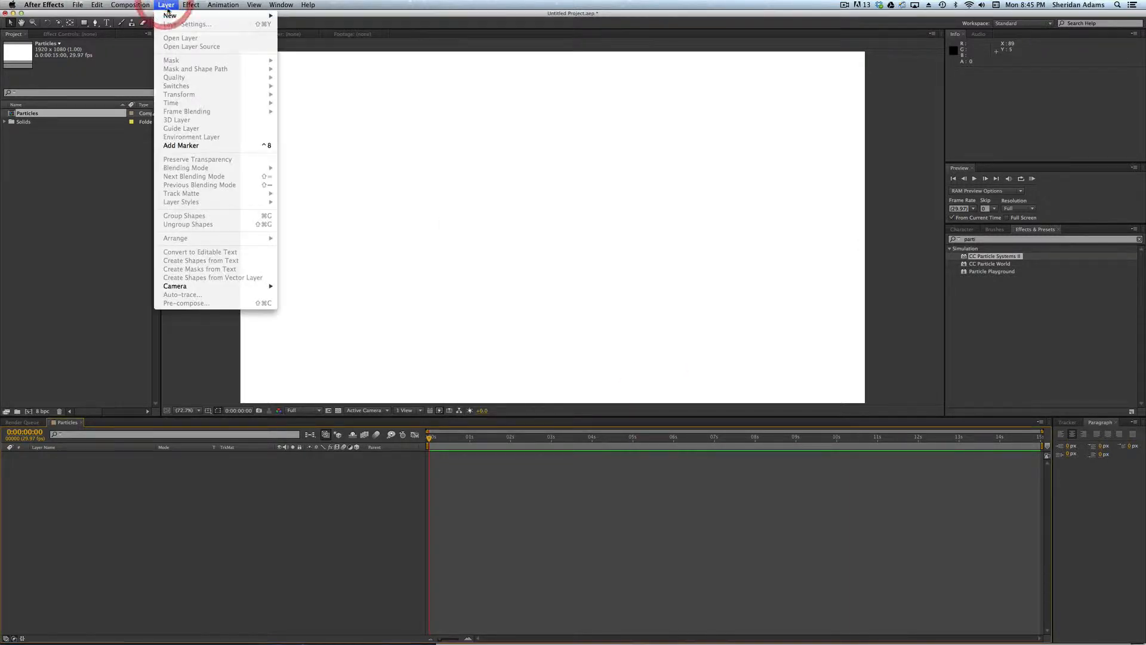
mouse_move(173, 16)
left_click(302, 28)
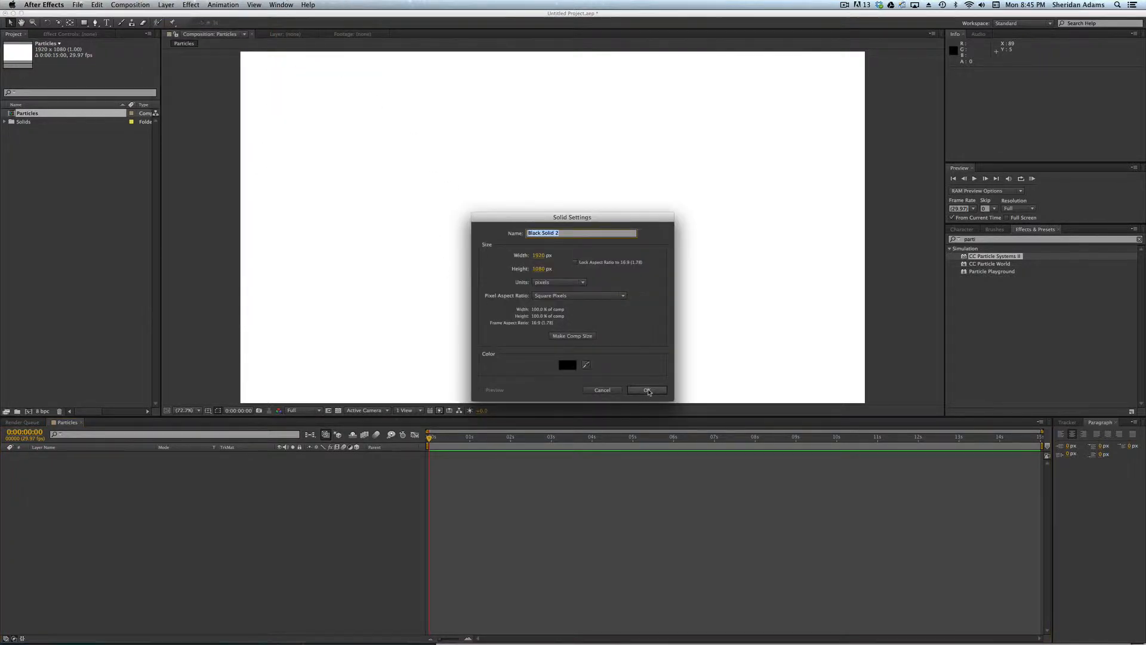
left_click(648, 391)
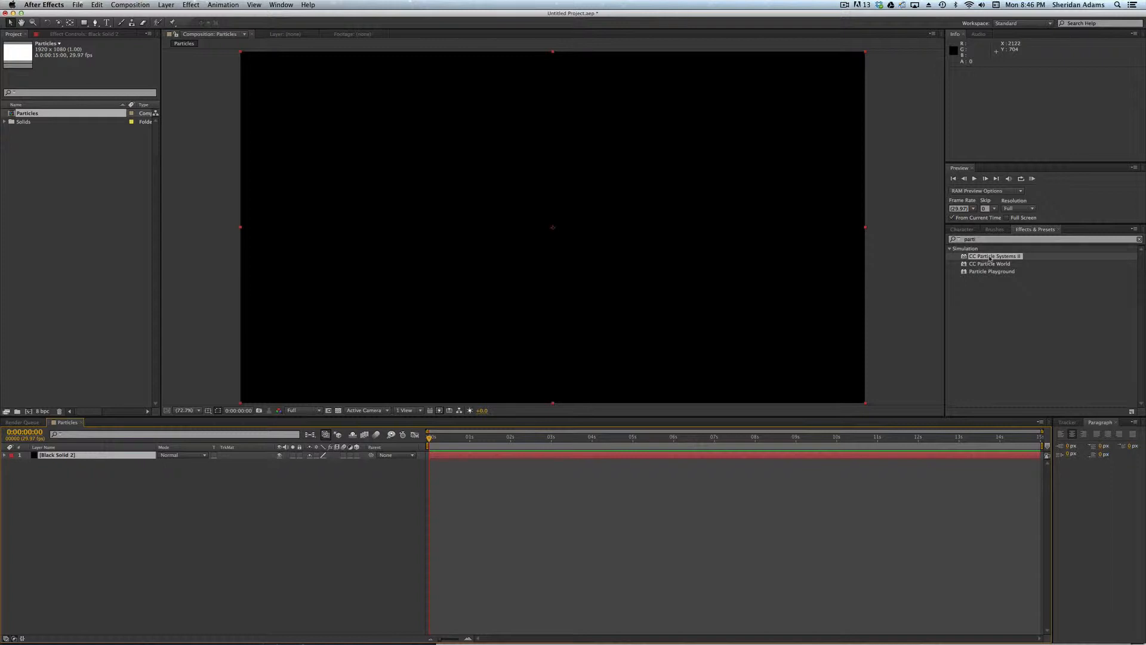
left_click_drag(995, 258, 513, 255)
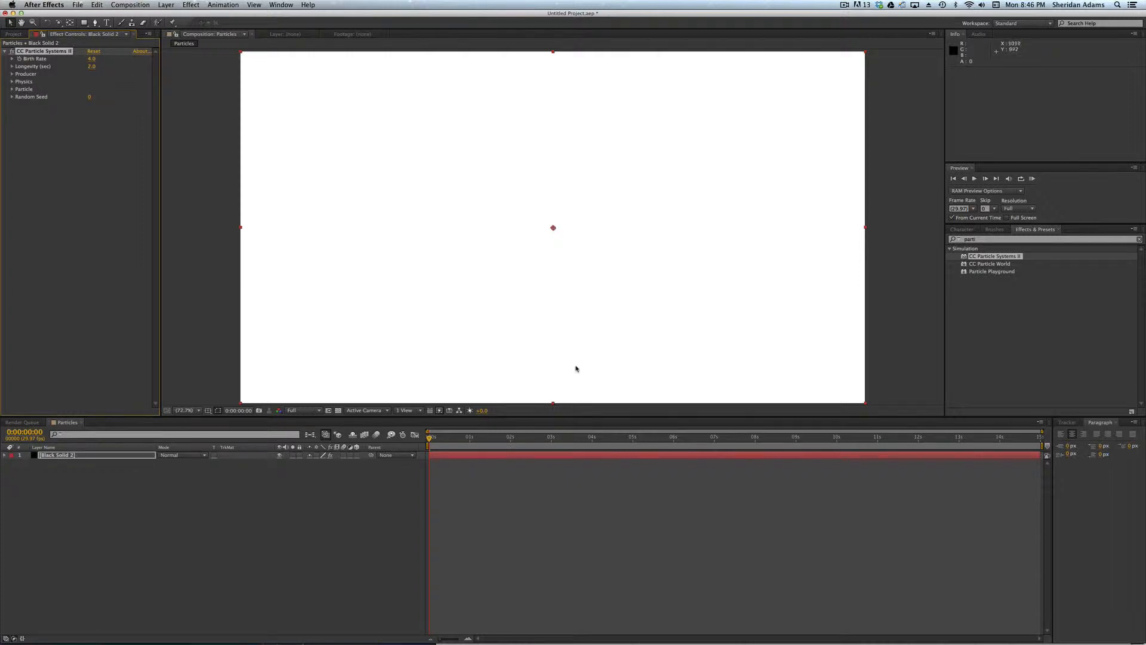
Preview the default particle animation from the start of the composition
key("space")
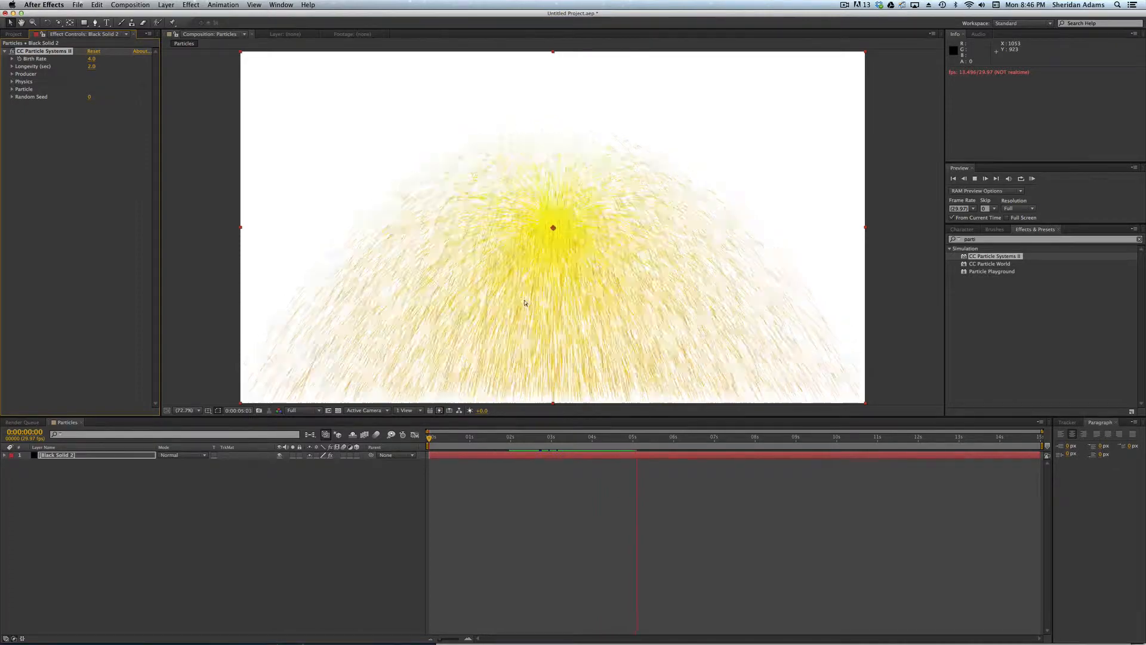
key("space")
left_click(432, 438)
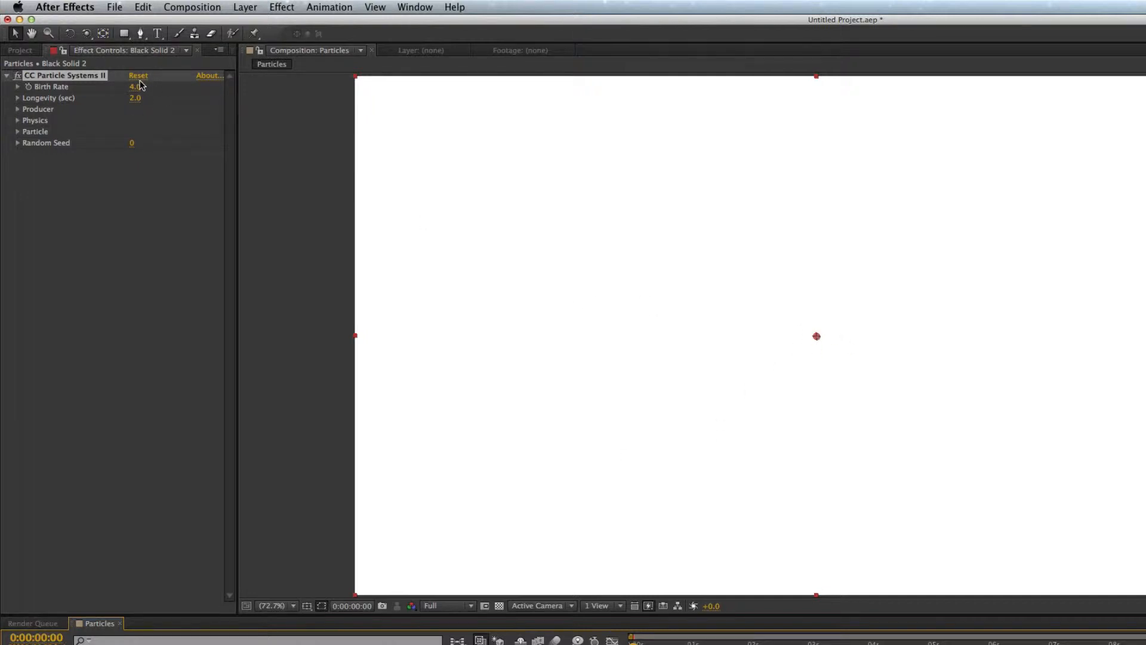
key("space")
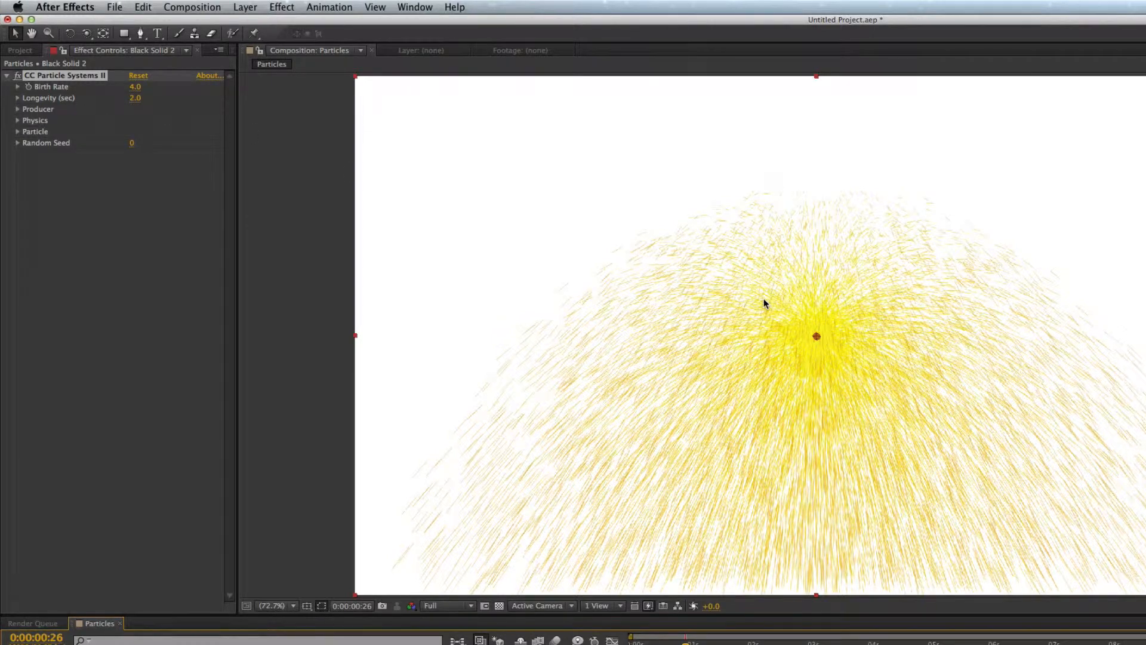
key("space")
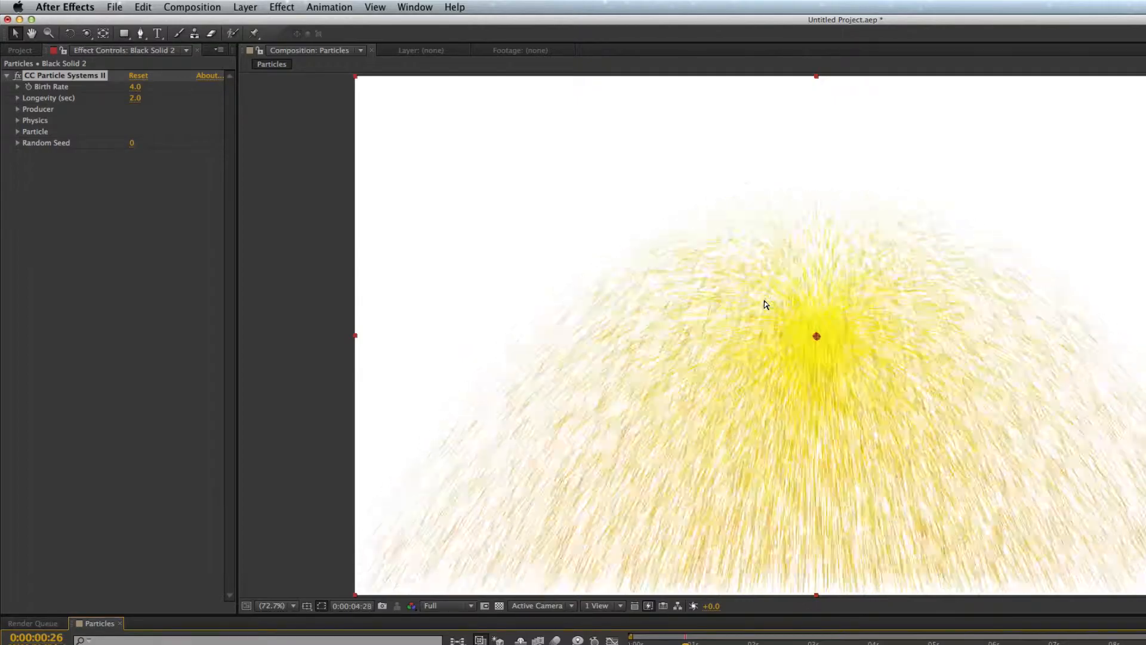
Expand the Producer settings and move the particle producer slightly in the composition, to about 958.6, 540.0
left_click(18, 110)
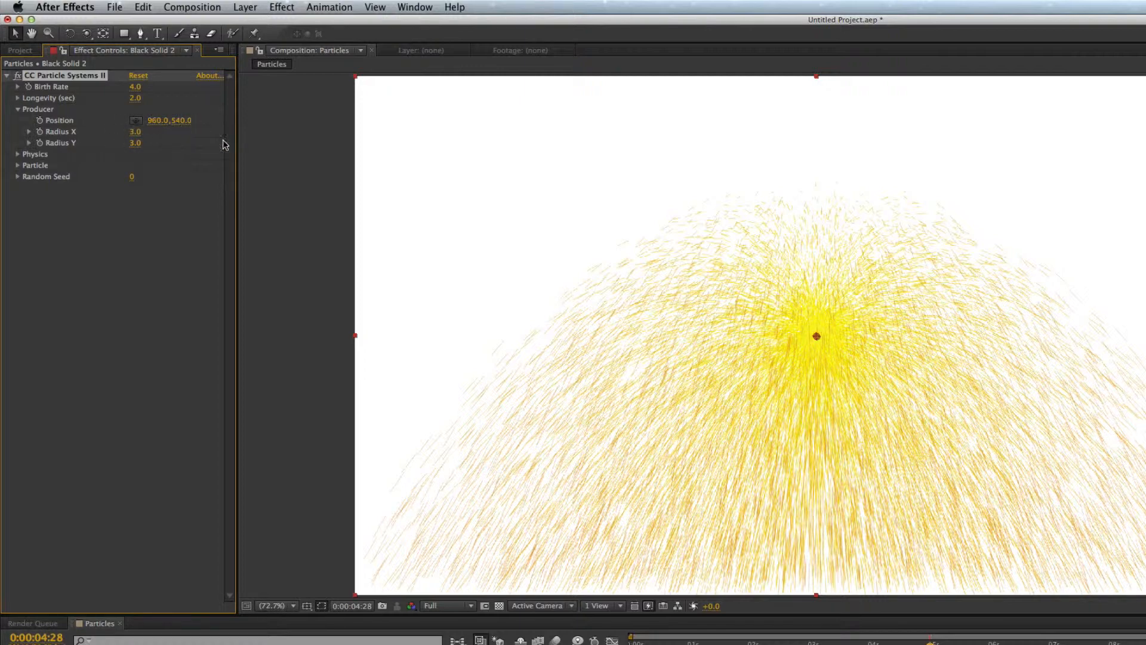
mouse_move(817, 335)
left_mouse_down()
mouse_move(639, 263)
mouse_move(671, 187)
mouse_move(844, 307)
mouse_move(1034, 305)
mouse_move(880, 346)
mouse_move(815, 334)
left_mouse_up()
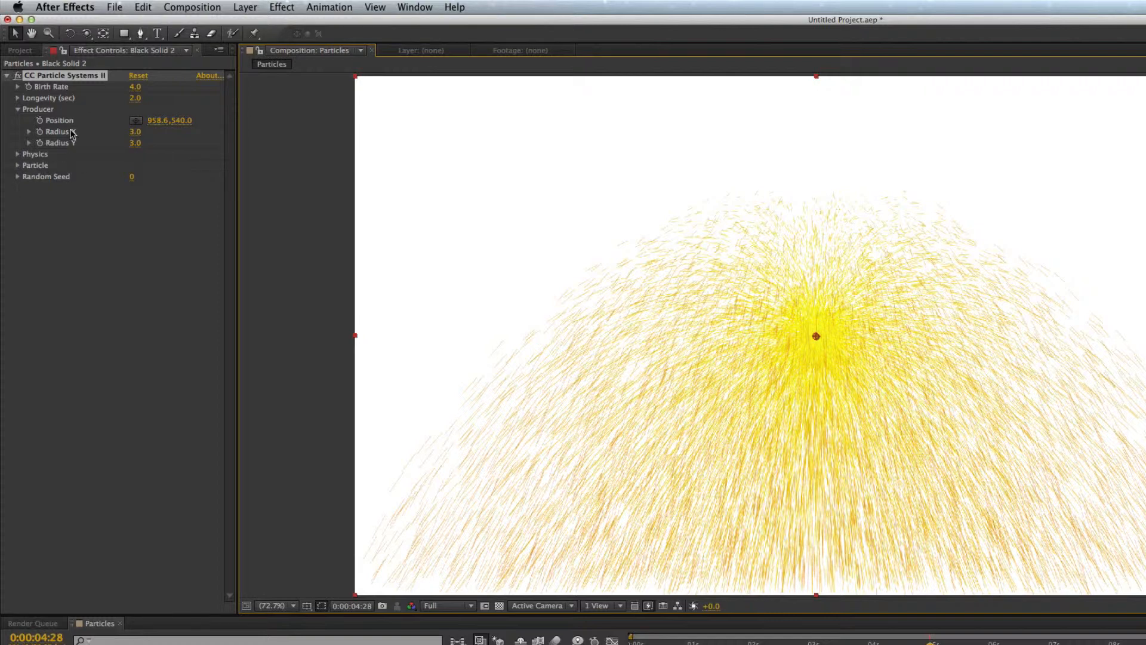
Try the Twirl, Vortex and Fire animation types in the Physics settings and set Animation back to Explosive
left_click(18, 154)
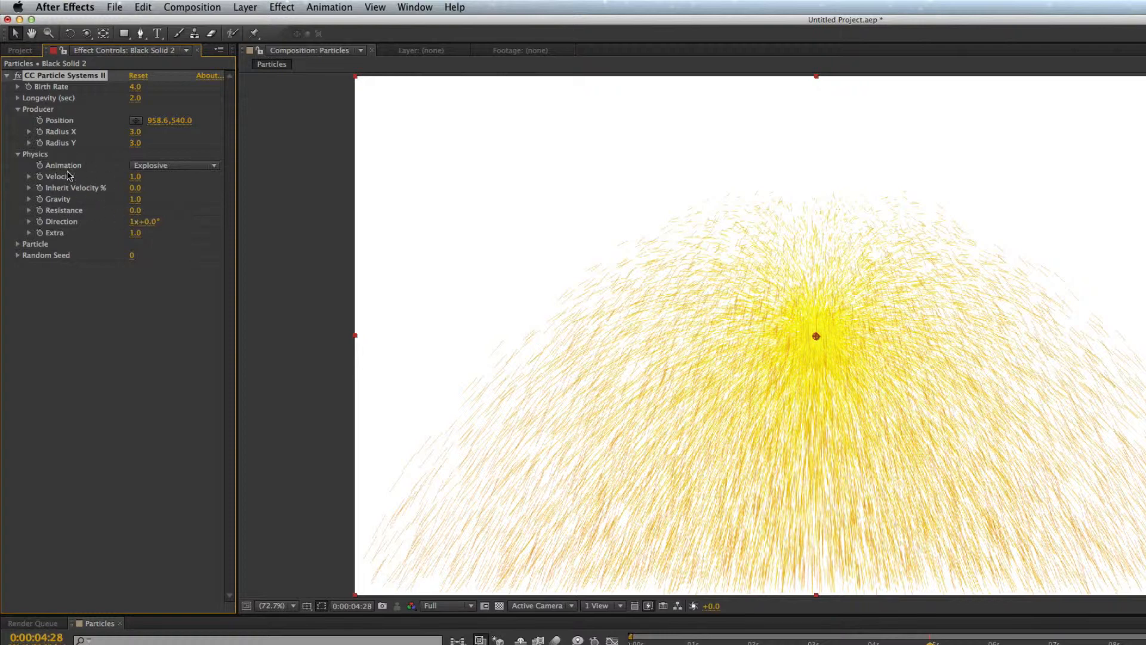
left_click(185, 167)
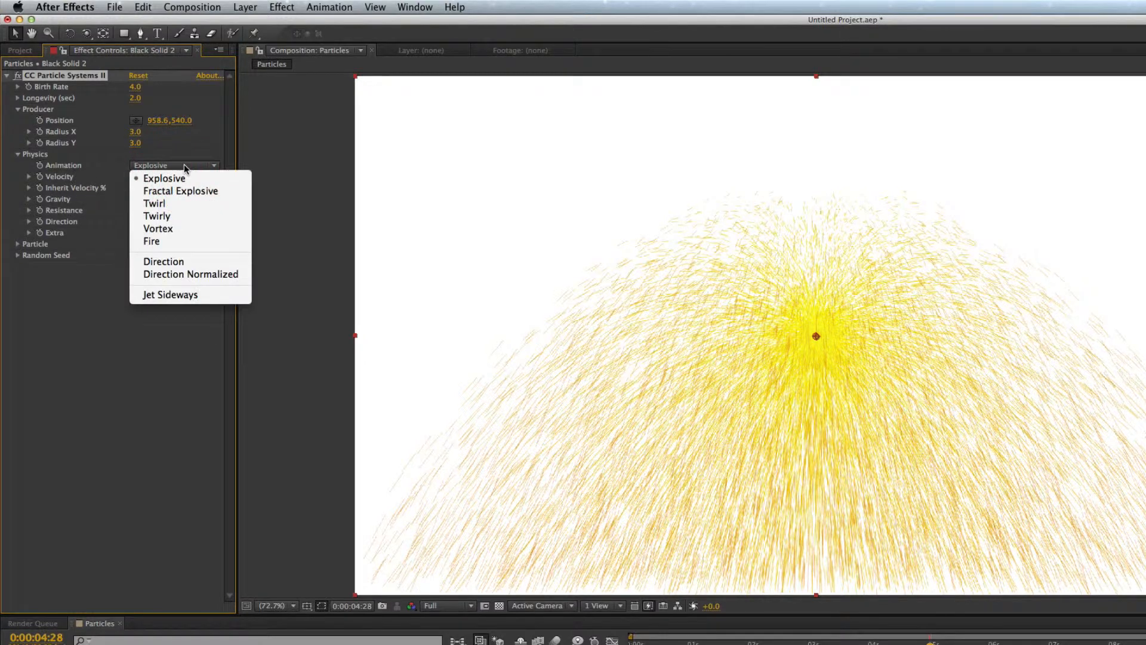
left_click(157, 204)
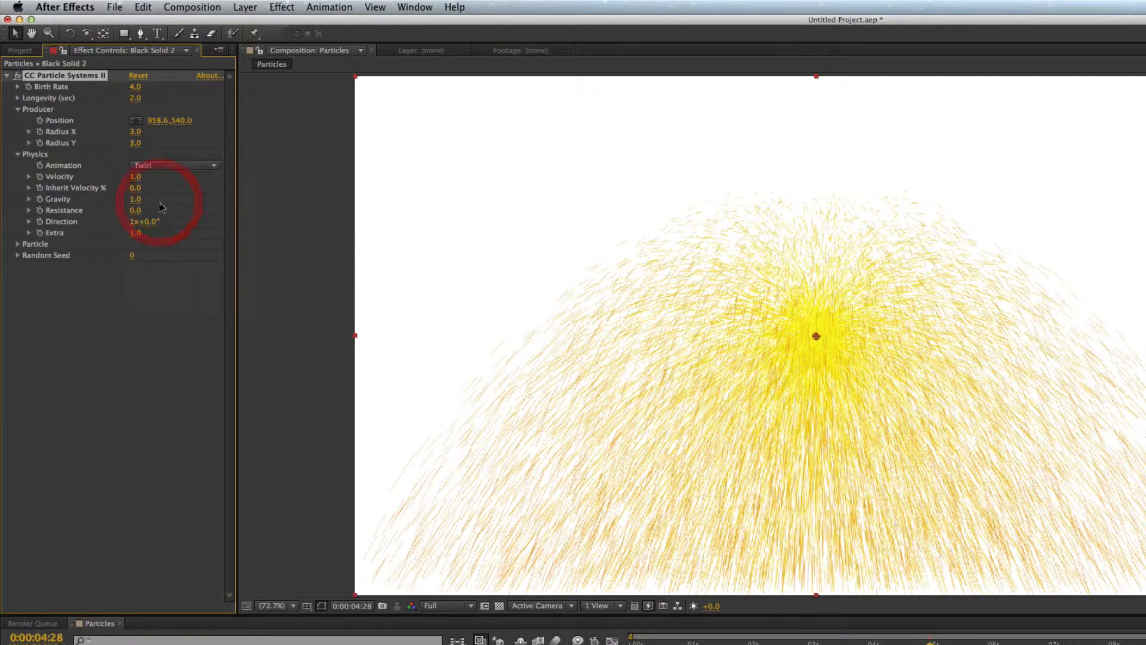
left_click(166, 166)
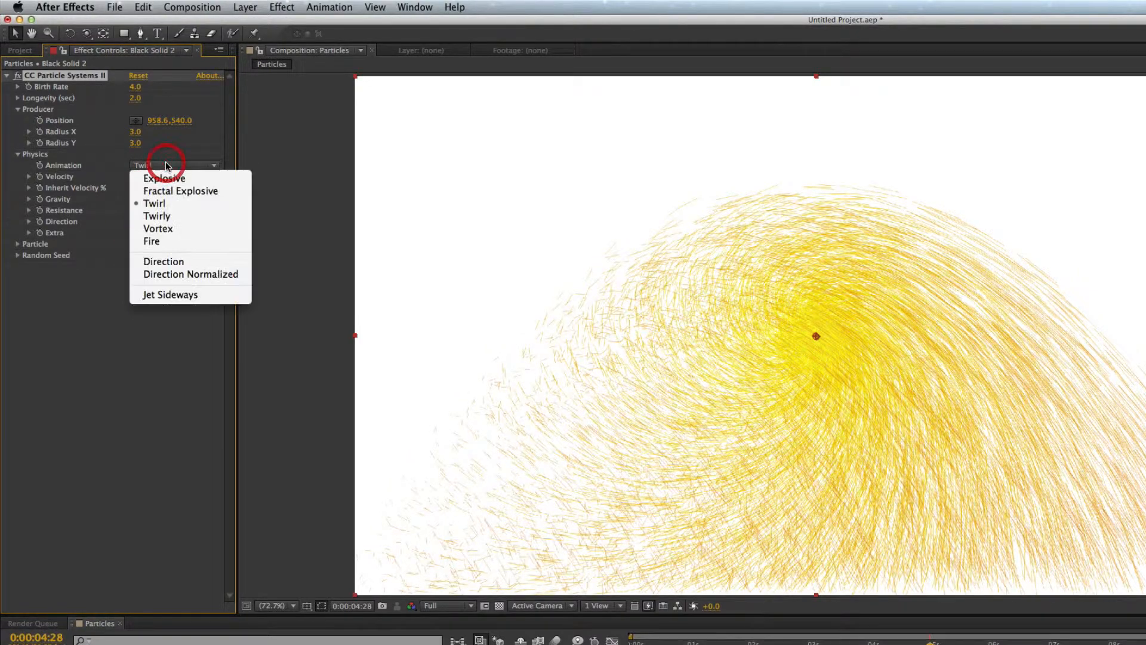
left_click(158, 228)
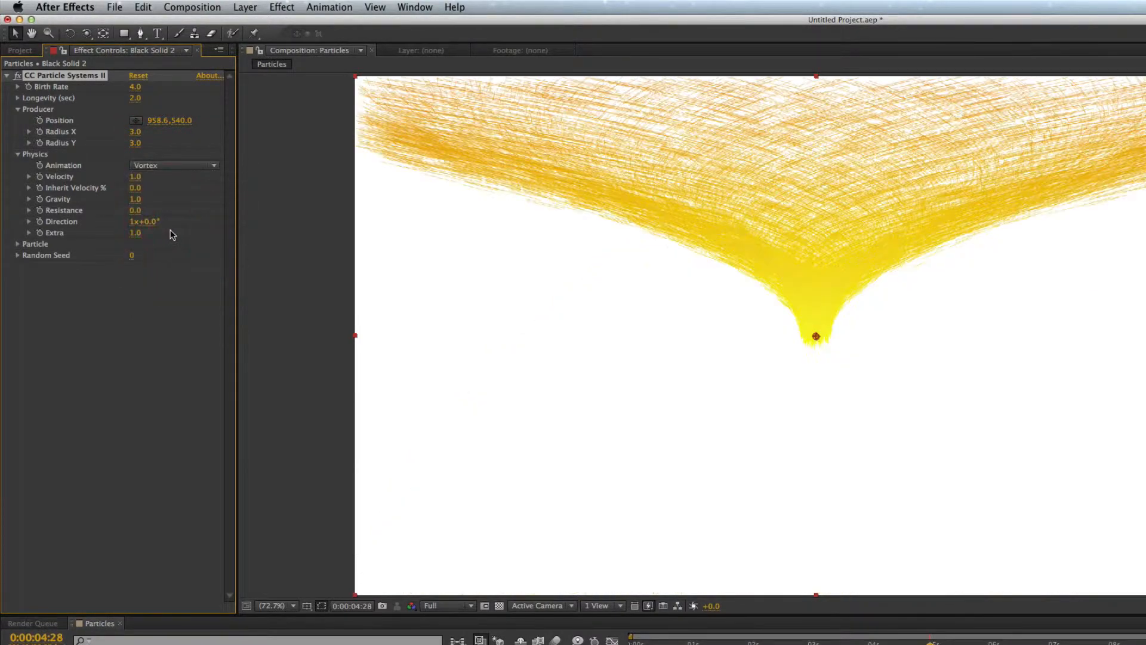
left_click(162, 164)
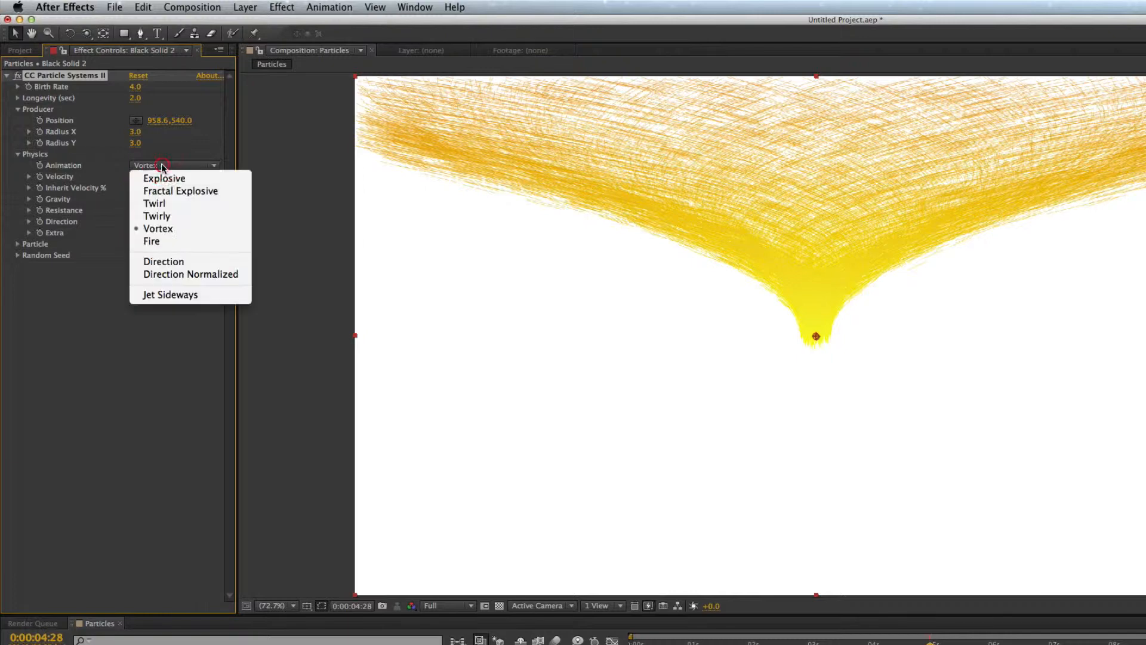
left_click(172, 239)
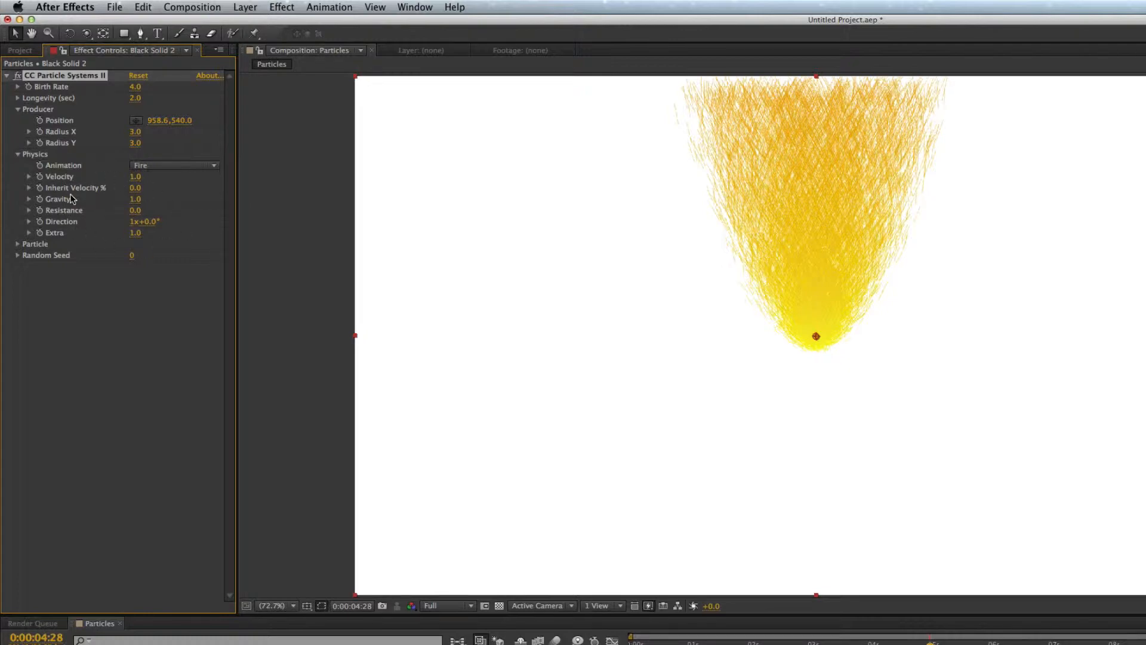
left_click(162, 165)
left_click(169, 178)
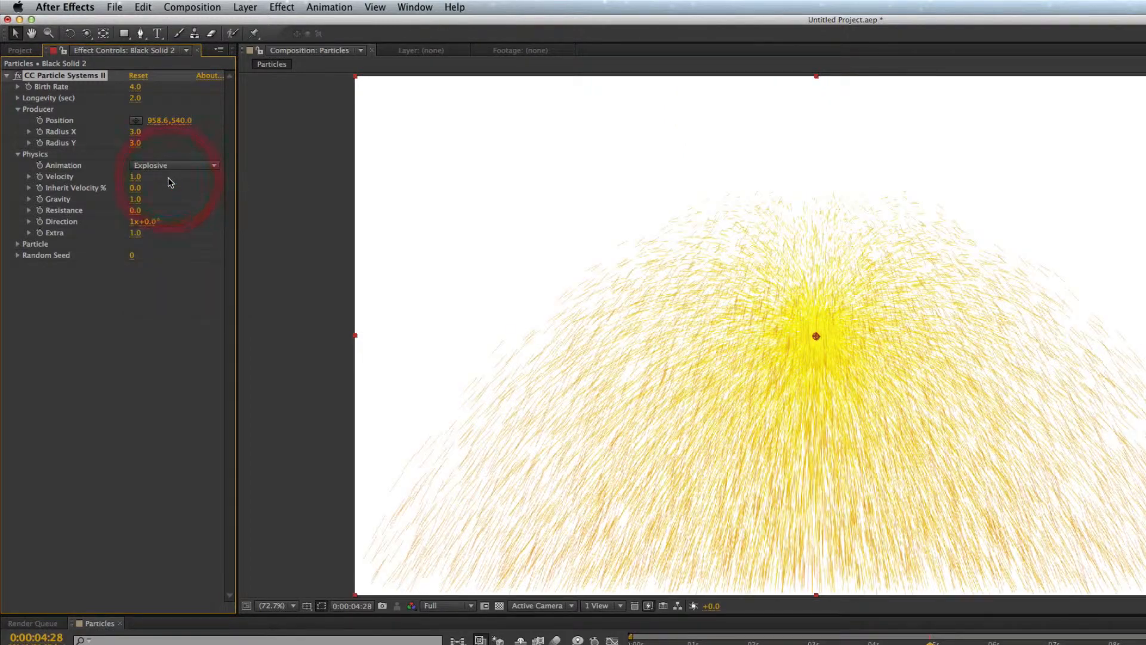
Expand the Particle settings and set Particle Type to Star
left_click(18, 245)
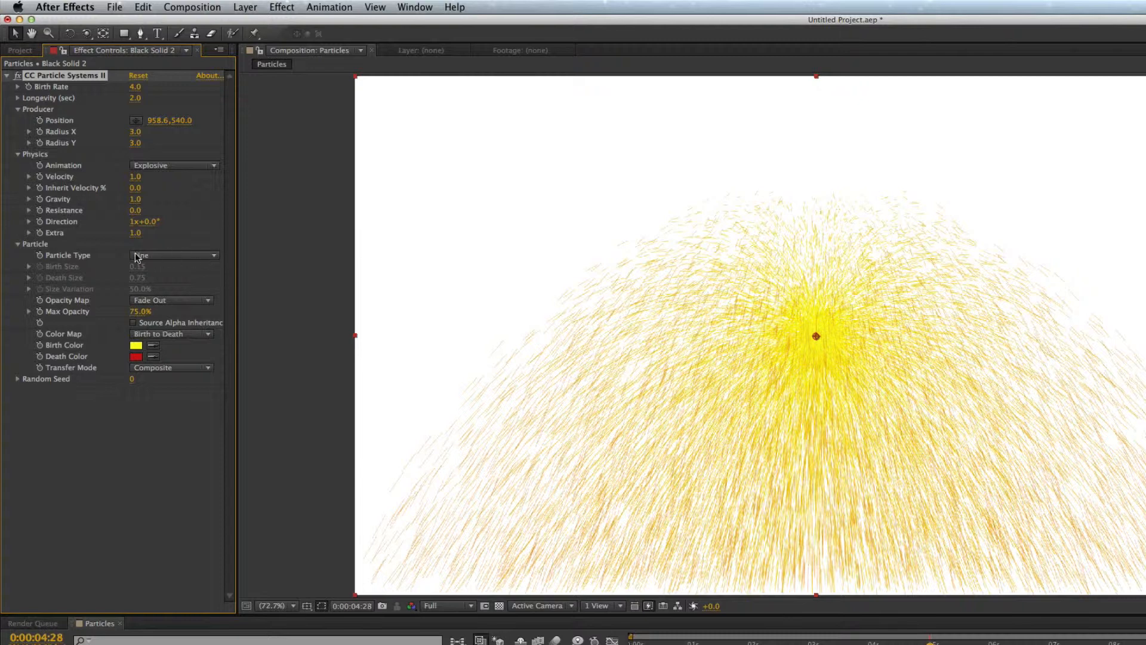
left_click(191, 255)
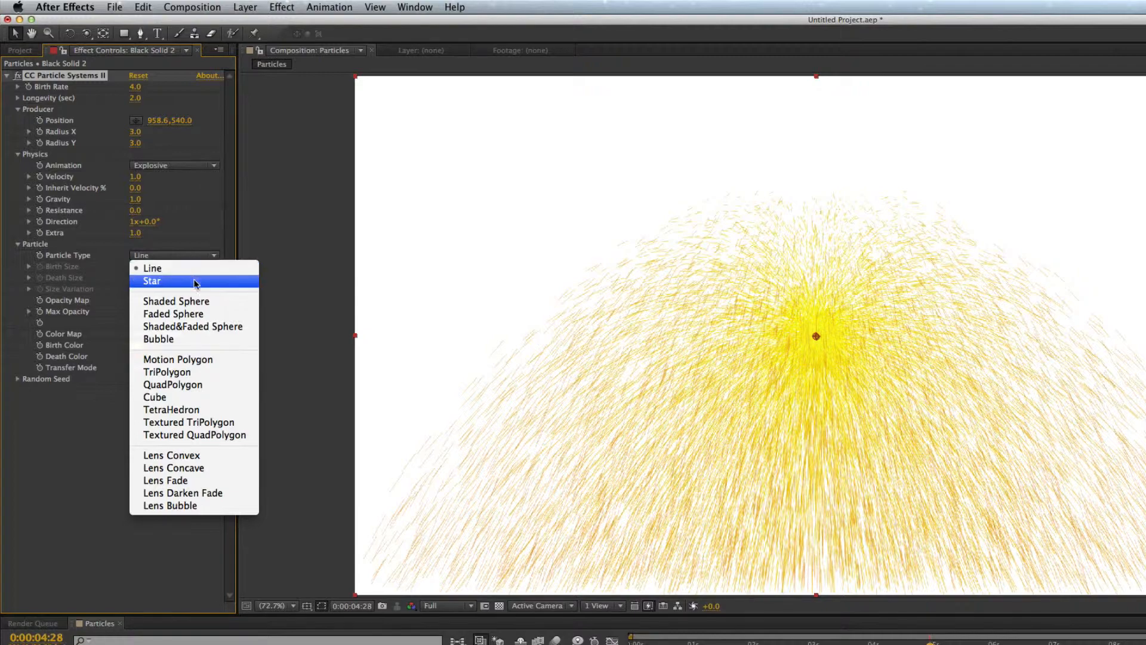
left_click(194, 282)
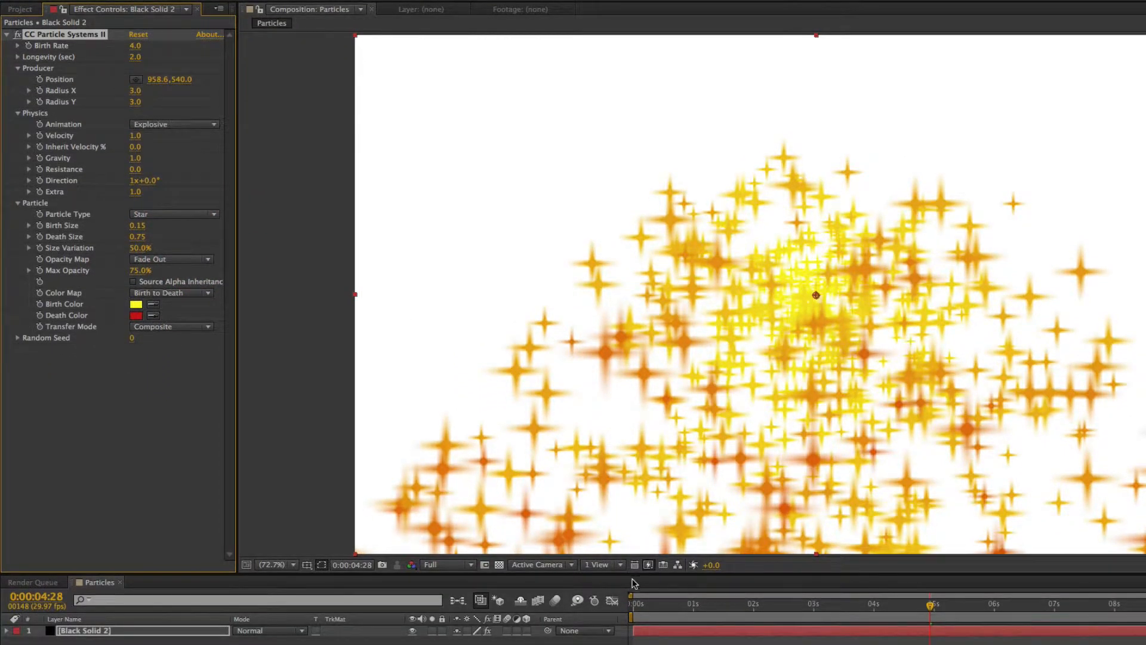
Return to the start of the timeline and preview the star particles
left_click(638, 603)
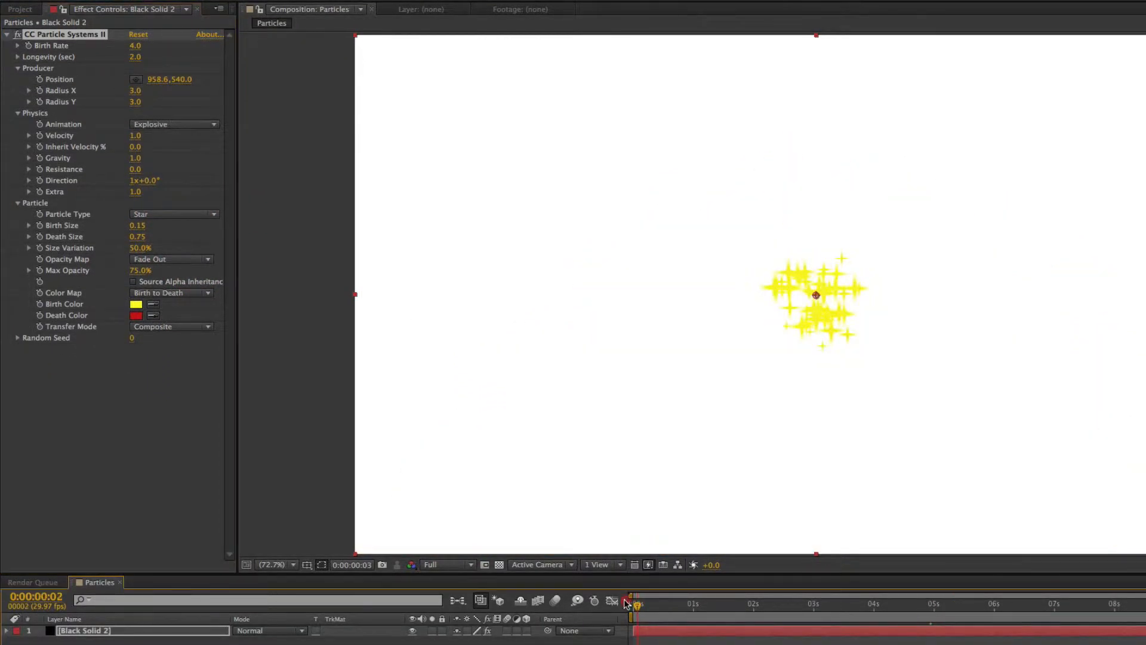
left_click(628, 600)
key("space")
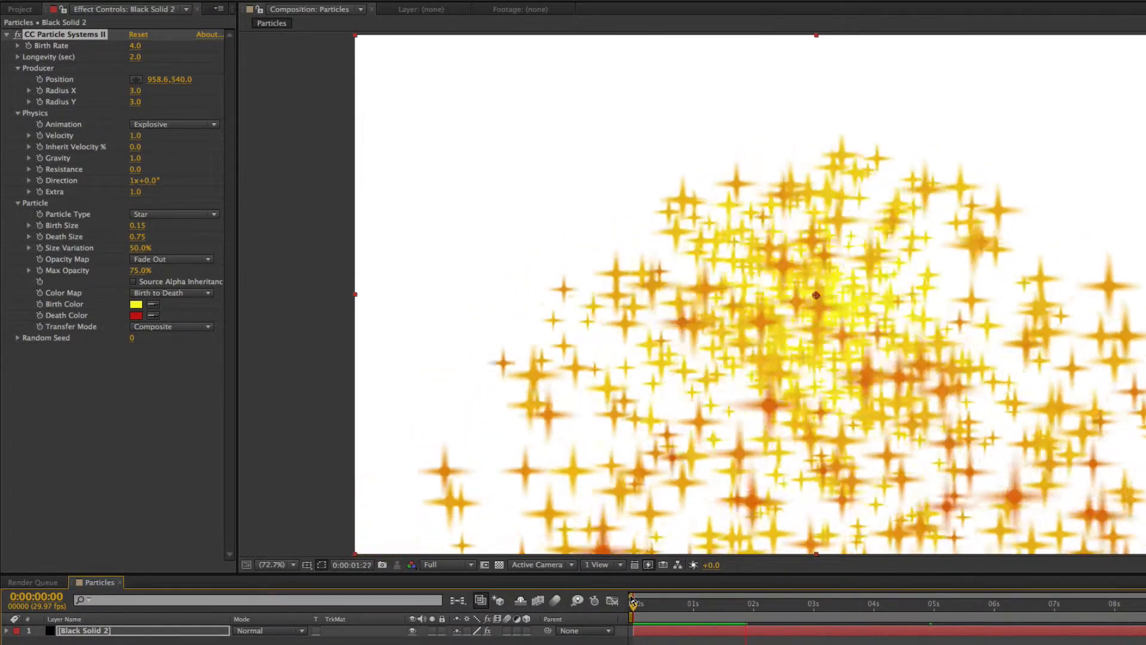
key("space")
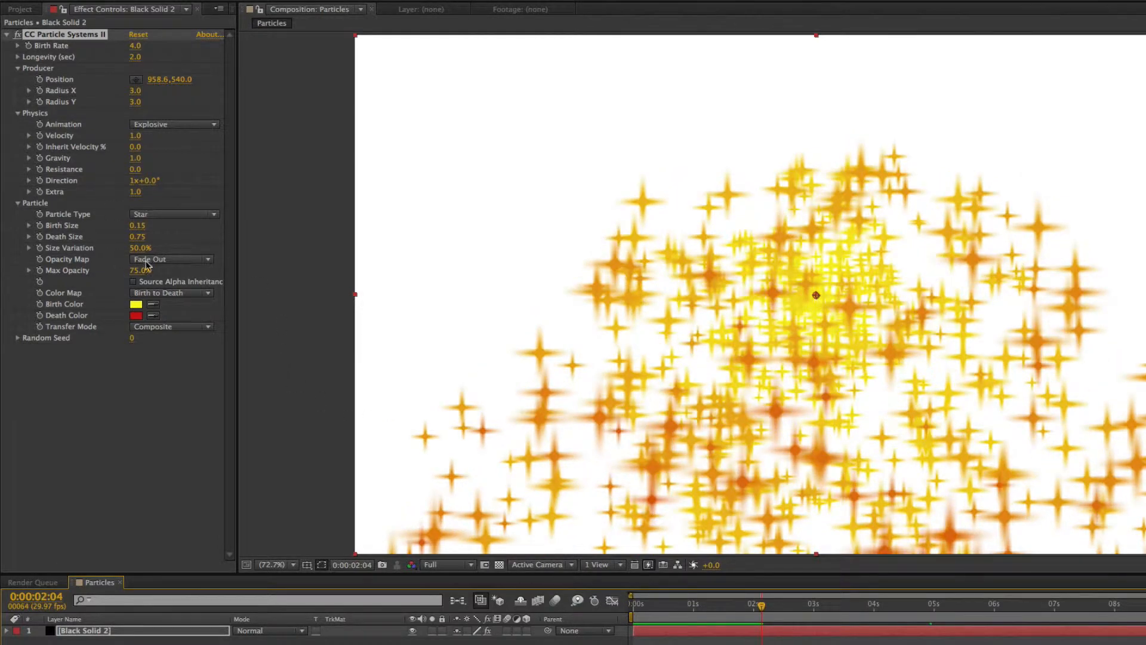
Try the Faded Sphere and Bubble particle types, previewing the bubbles in motion
left_click(154, 217)
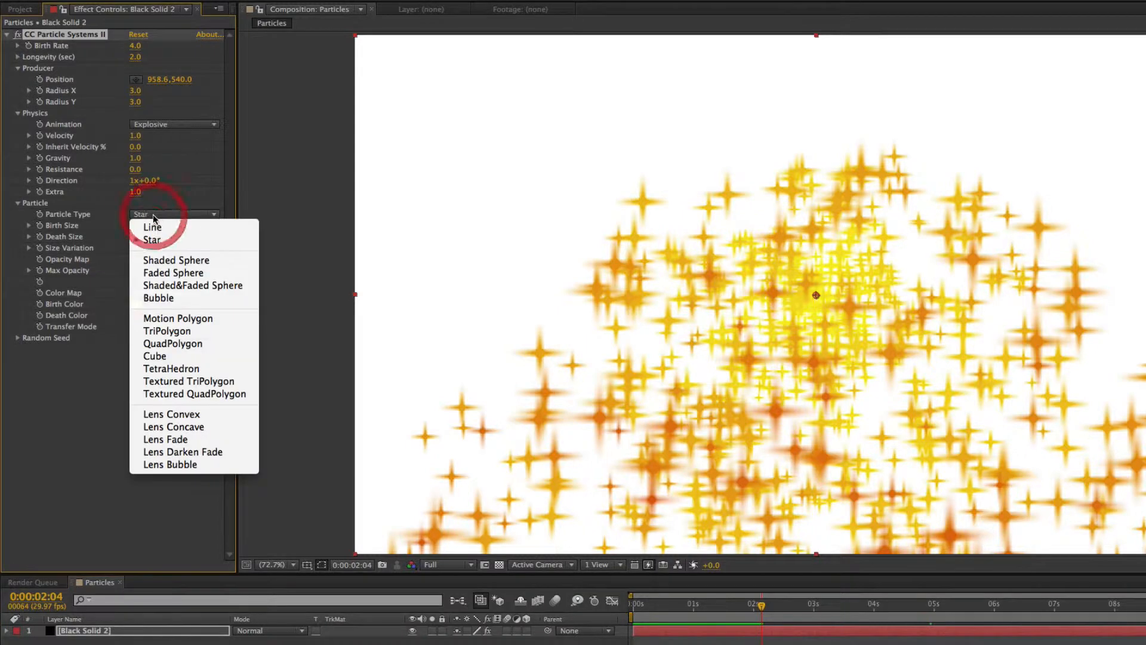
left_click(183, 275)
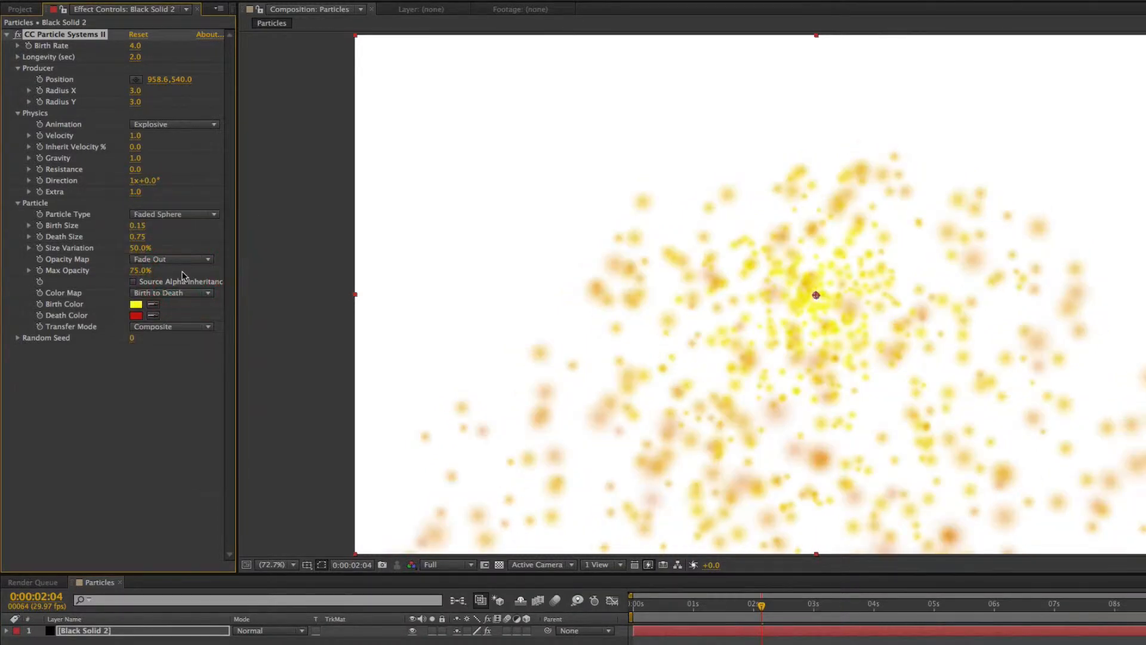
left_click(183, 218)
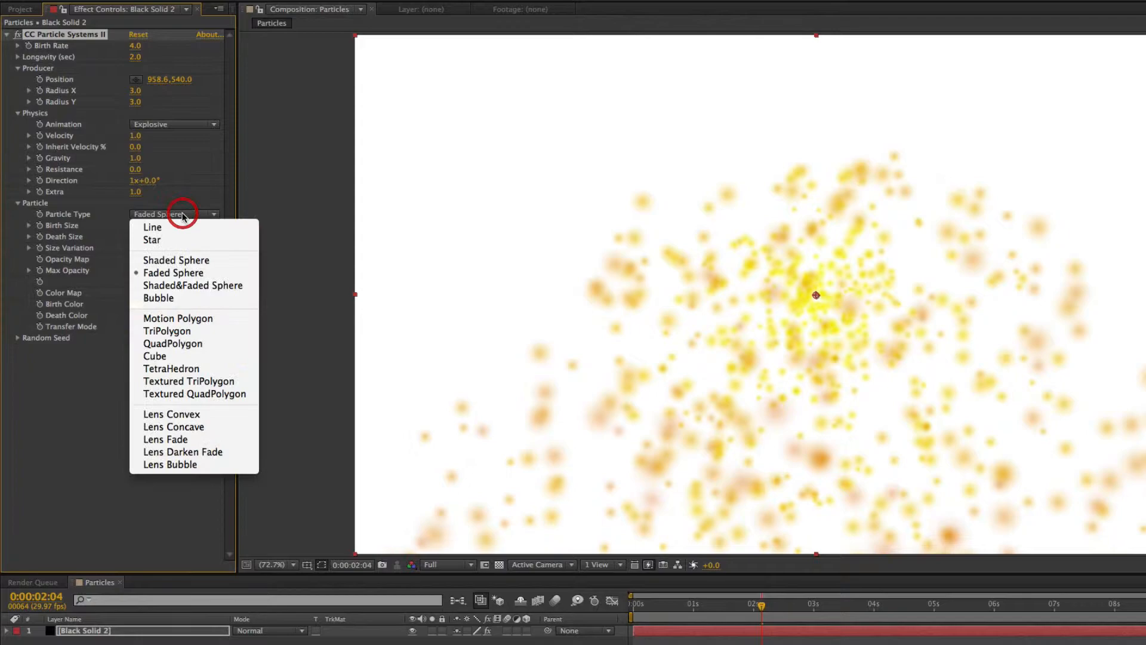
left_click(194, 297)
key("space")
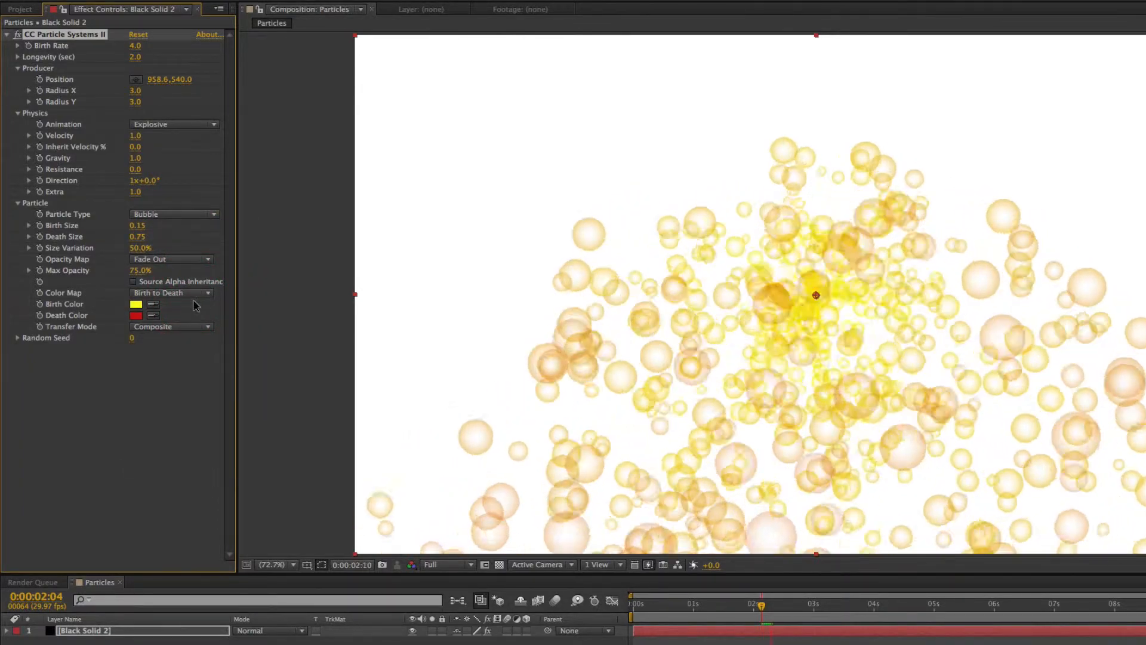
Set Particle Type to Cube for the particle effect on the black solid
left_click(163, 213)
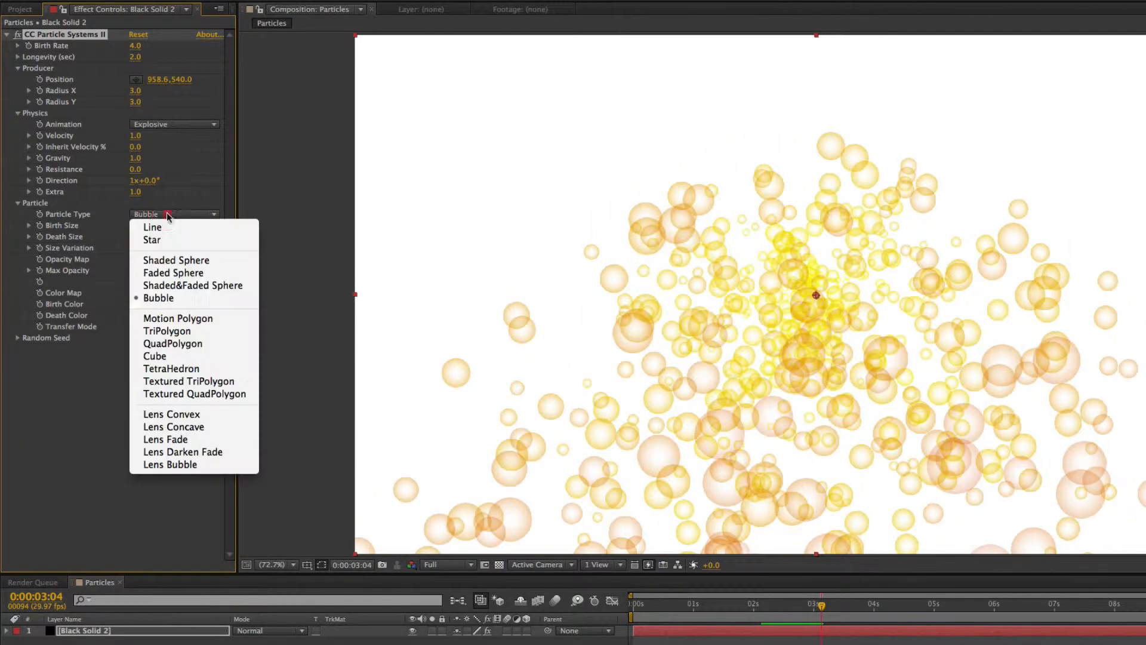
left_click(233, 358)
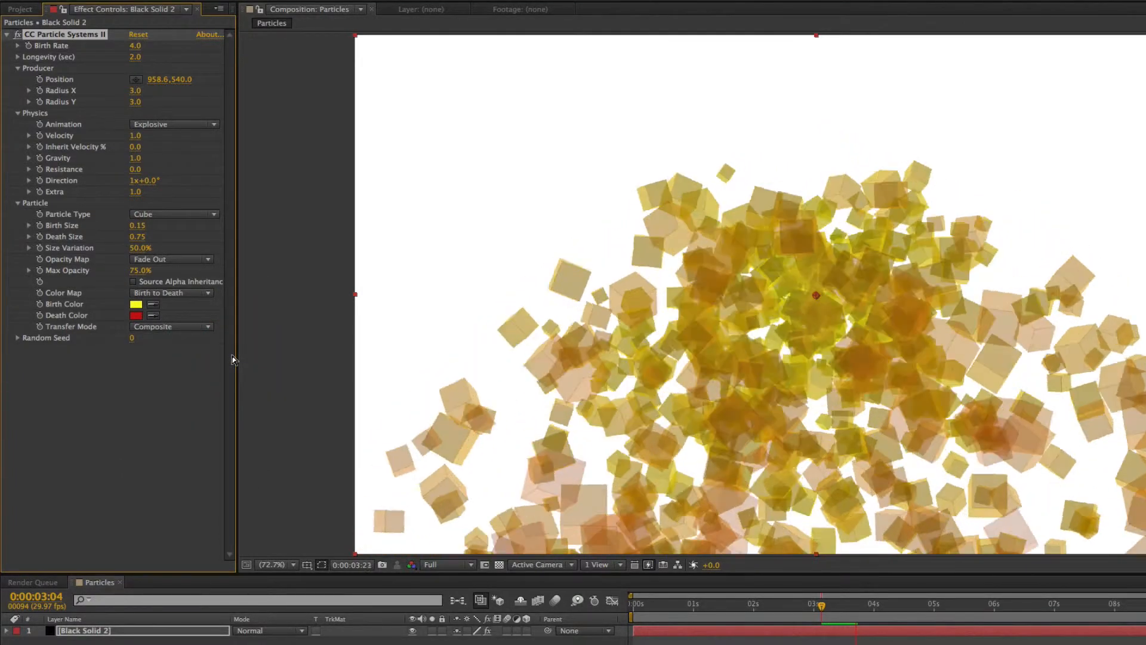
Set Particle Type to Star and Birth Color to blue 2049FA, and preview the recoloured particles
left_click(172, 213)
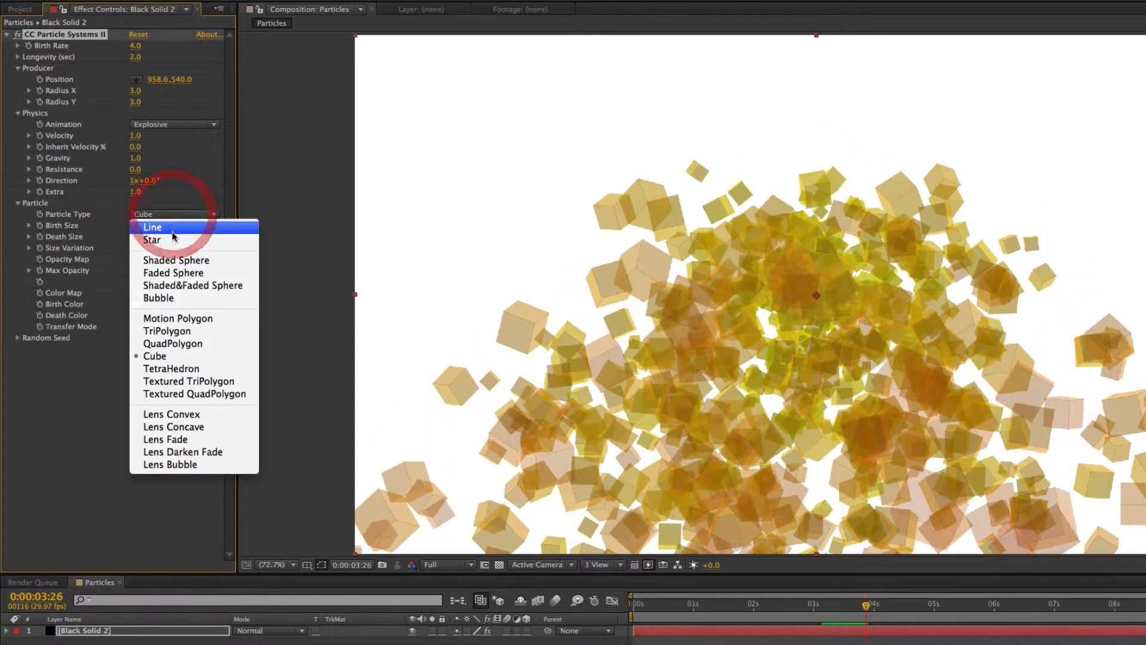
left_click(178, 239)
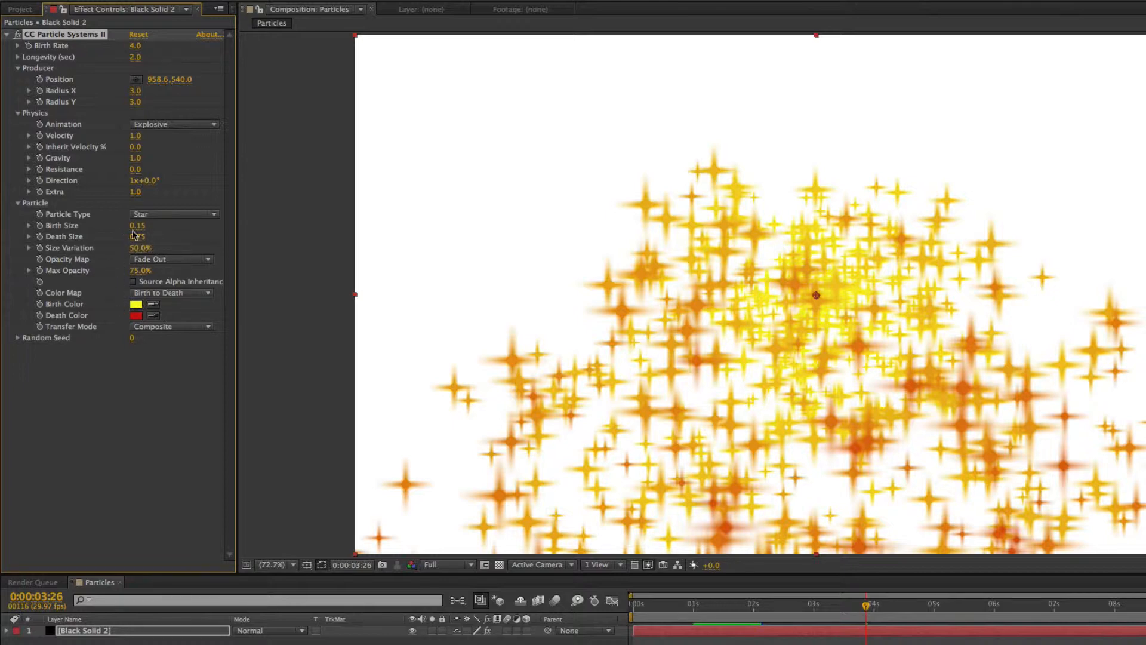
left_click(137, 305)
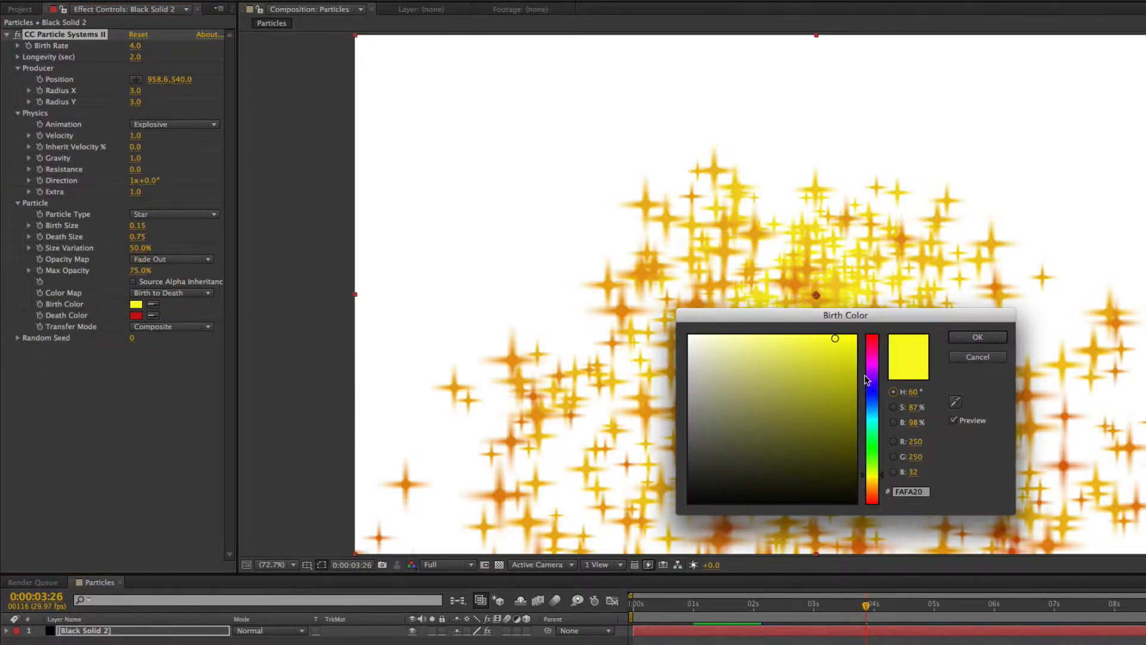
left_click(874, 399)
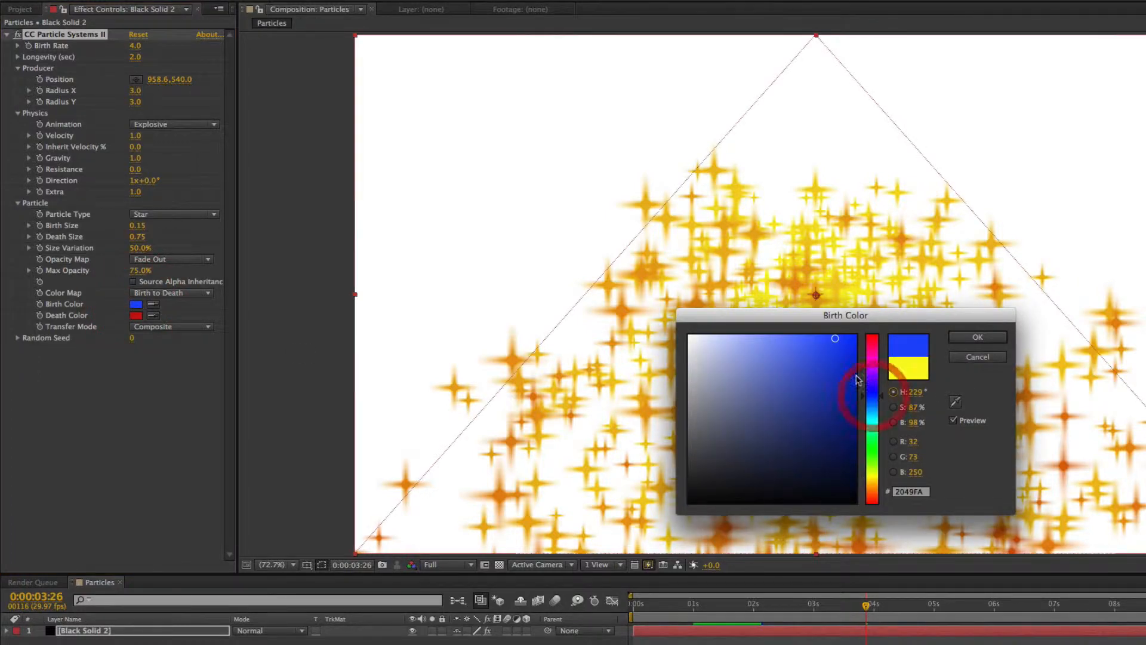
left_click(977, 338)
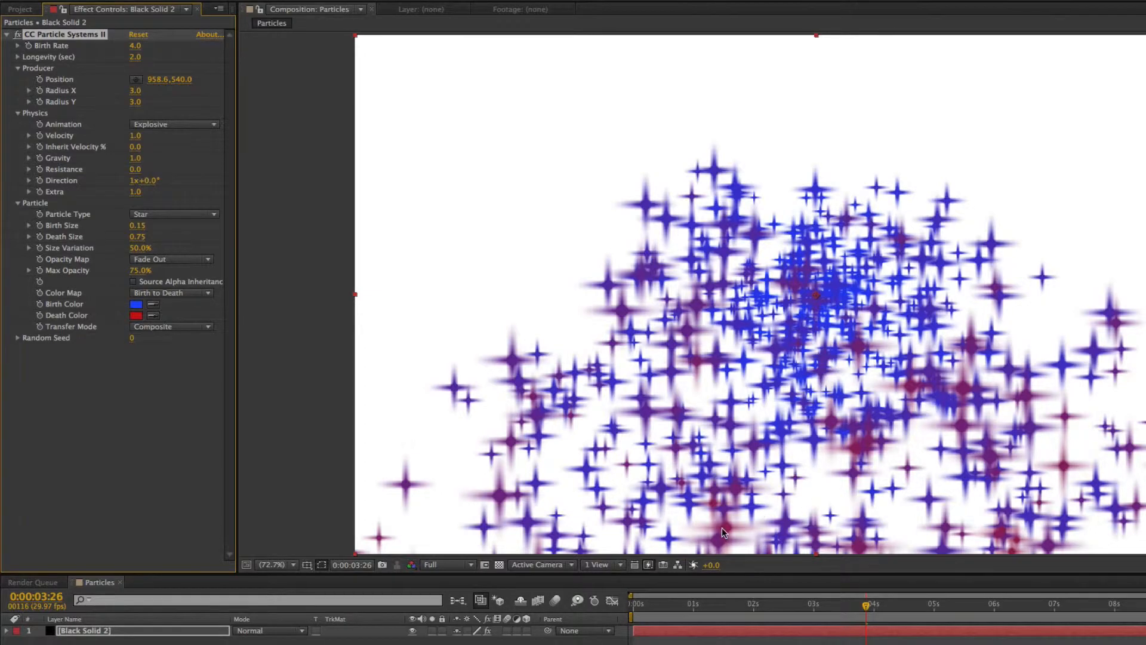
key("space")
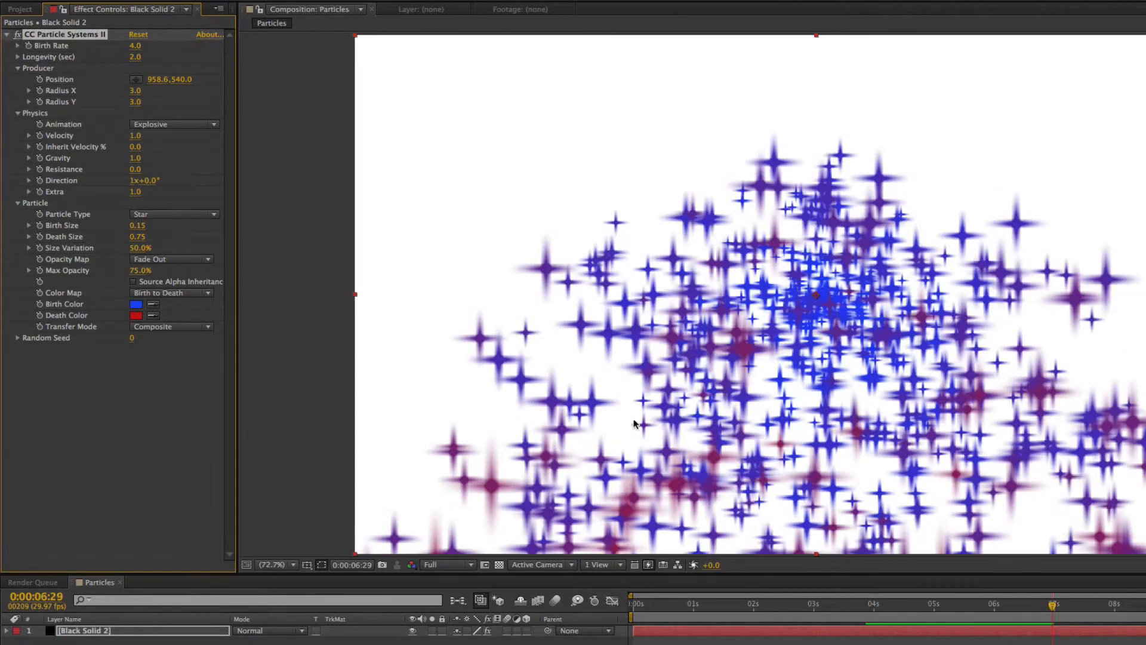
Set Birth Rate to 0.4 and Longevity to 0.8 seconds, previewing the particles after each change
left_click_drag(665, 608, 712, 609)
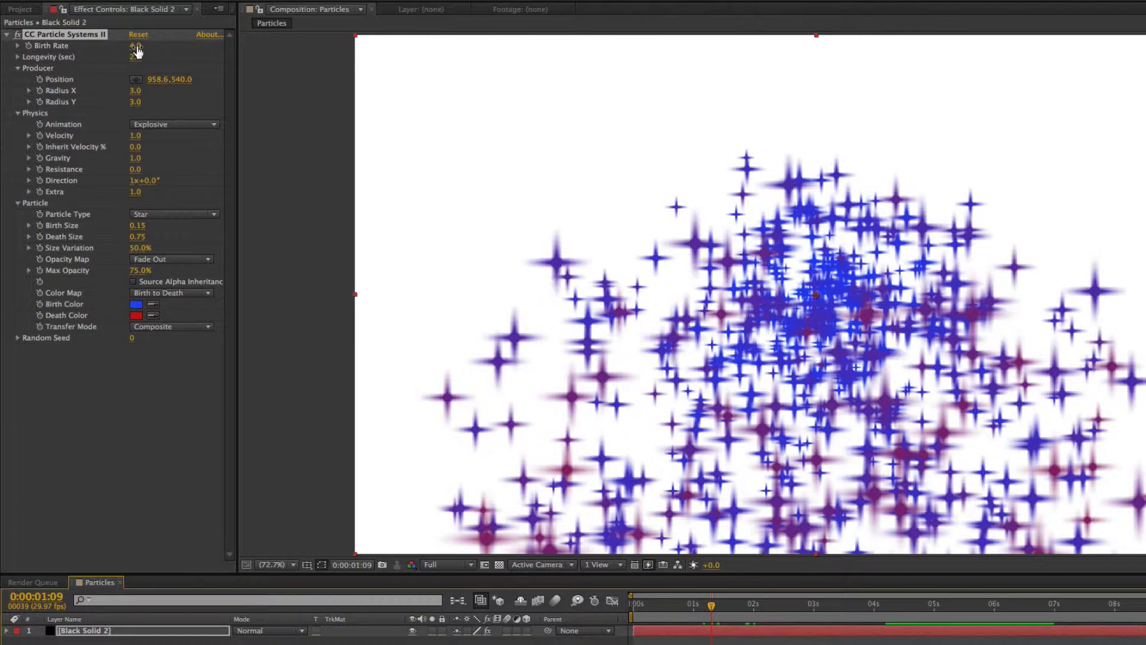
left_click(137, 46)
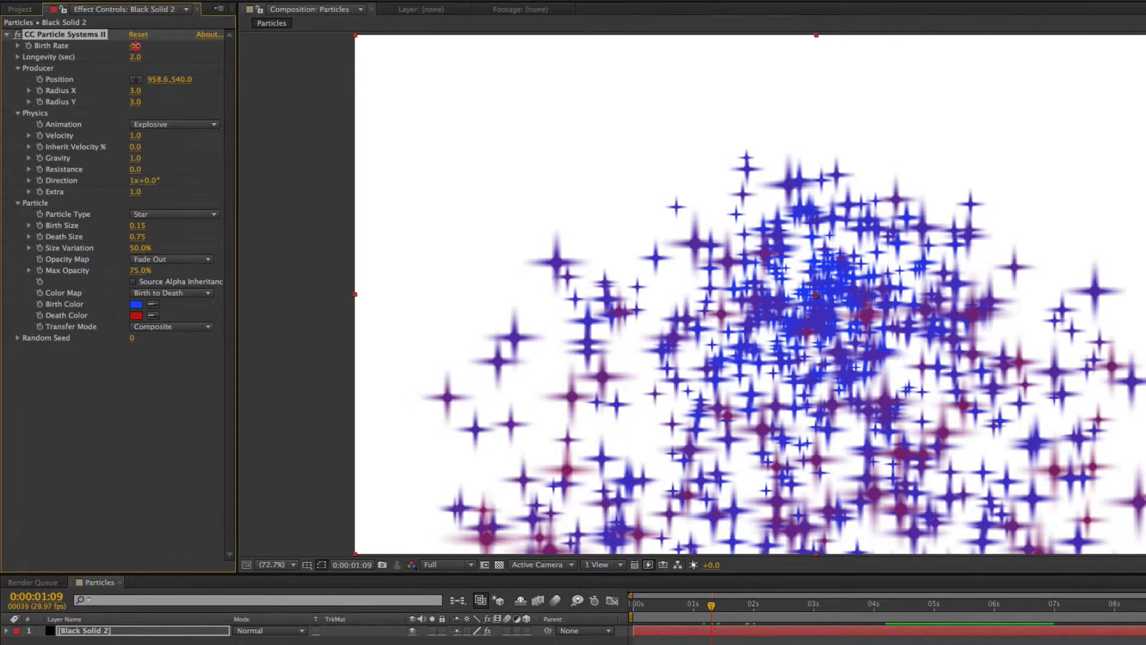
left_click_drag(135, 46, 113, 47)
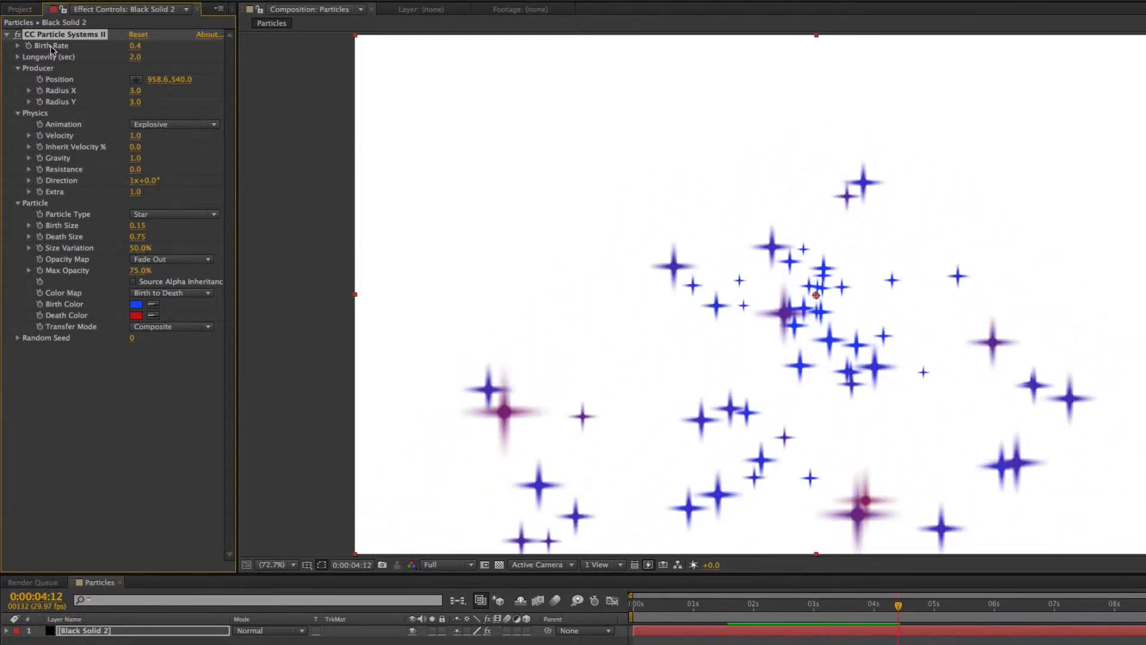
left_click_drag(140, 63, 137, 61)
left_click_drag(113, 58, 100, 59)
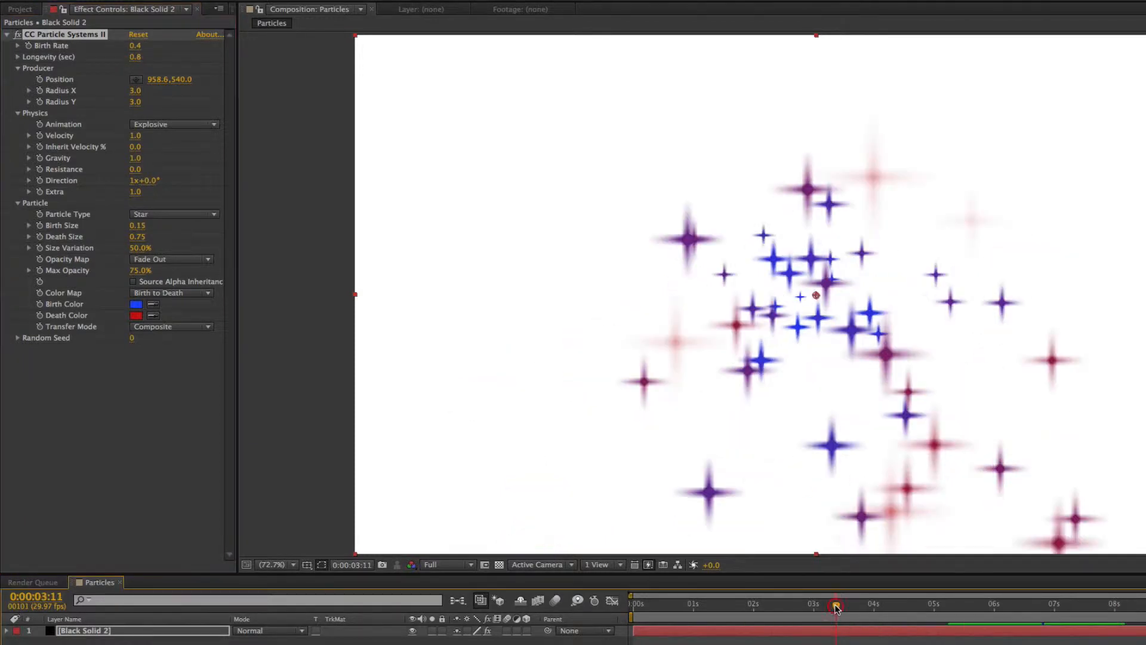
key("space")
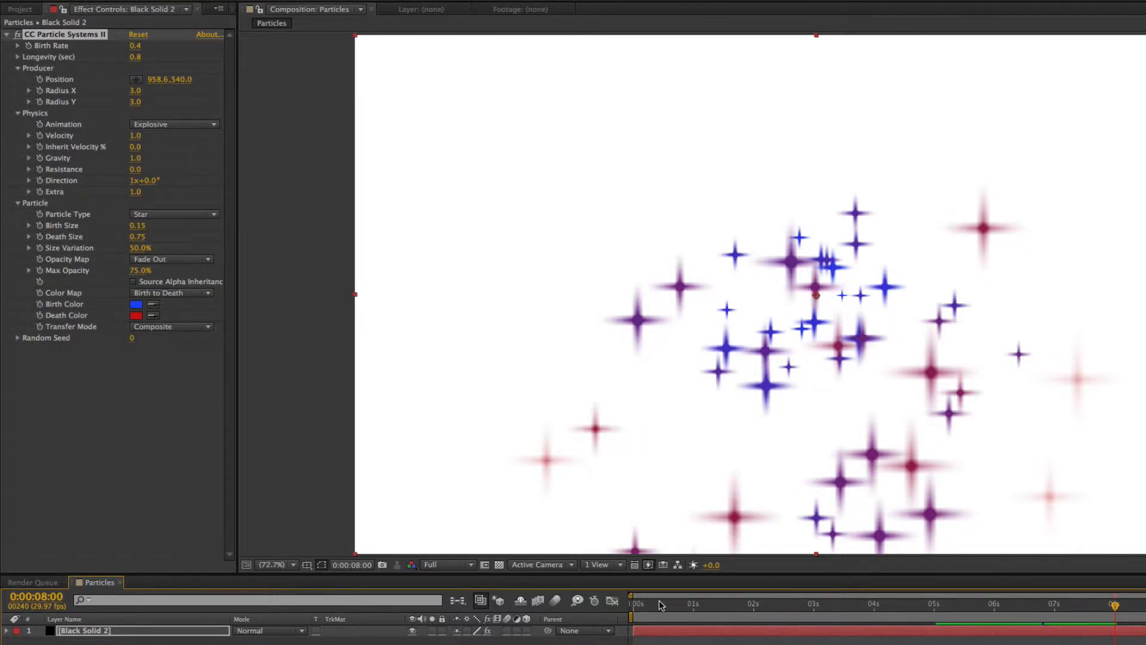
Keyframe the producer Position at -25.1, 826.2 at the start of the timeline and at 998.5, 226.3 at 2 seconds
left_click_drag(661, 604, 623, 606)
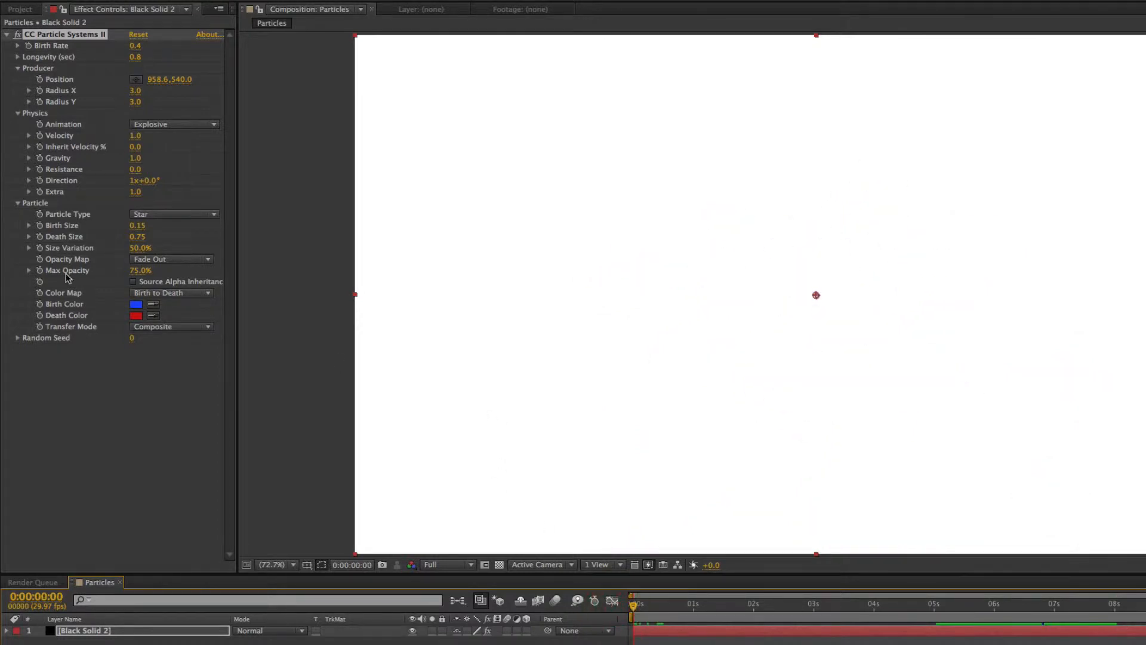
left_click(40, 80)
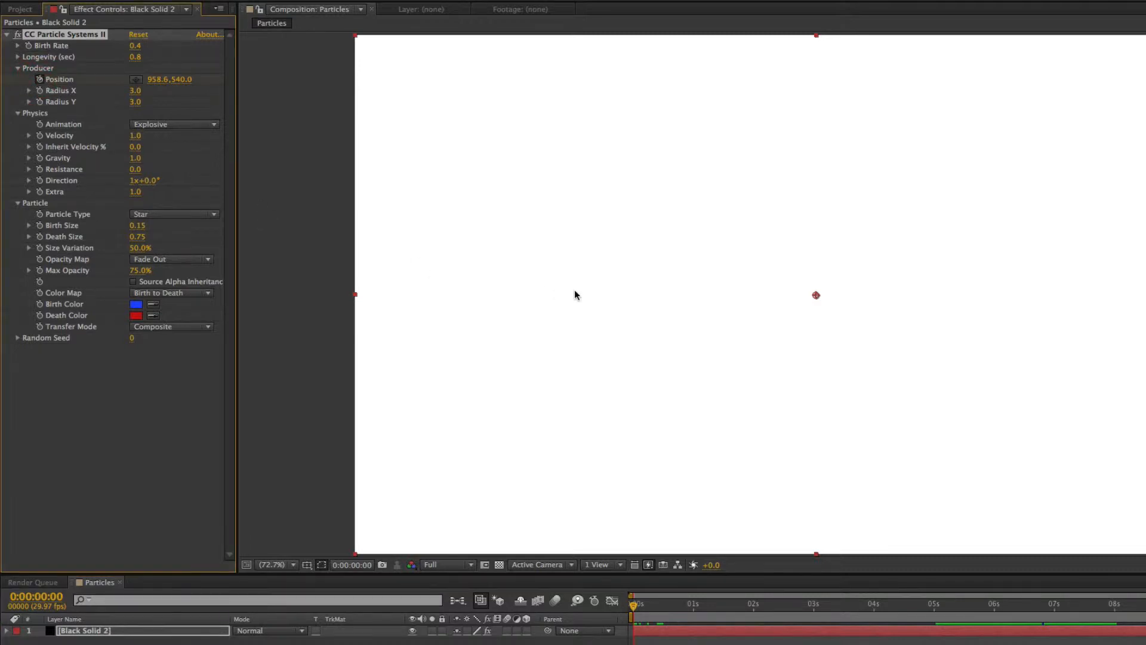
left_click_drag(814, 295, 344, 435)
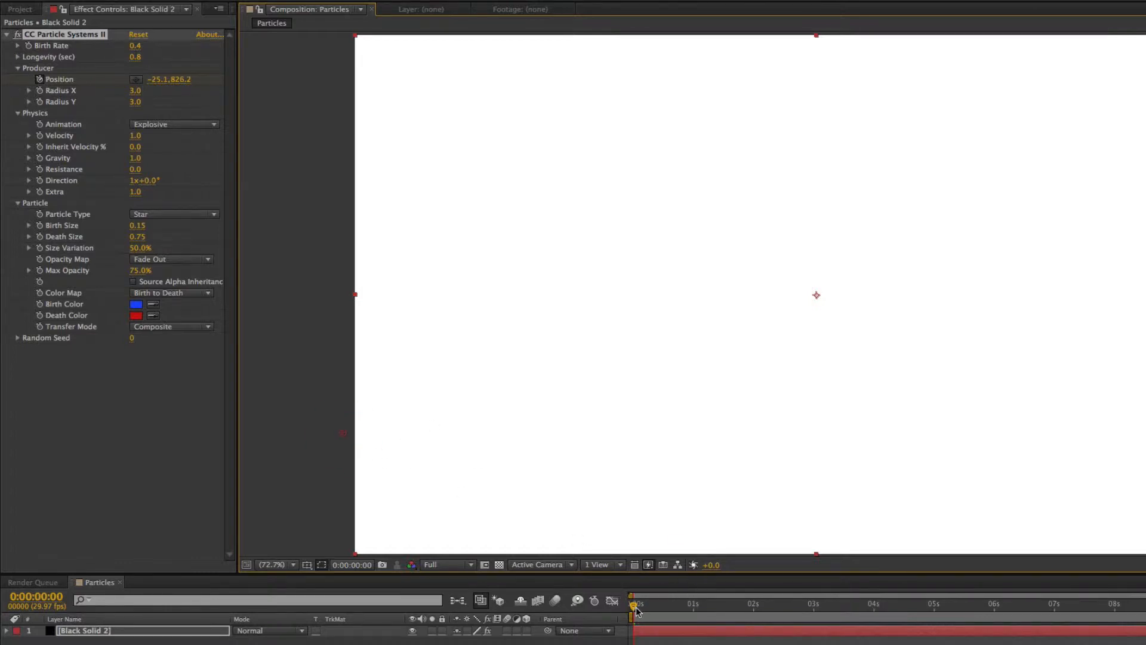
left_click_drag(636, 609, 756, 609)
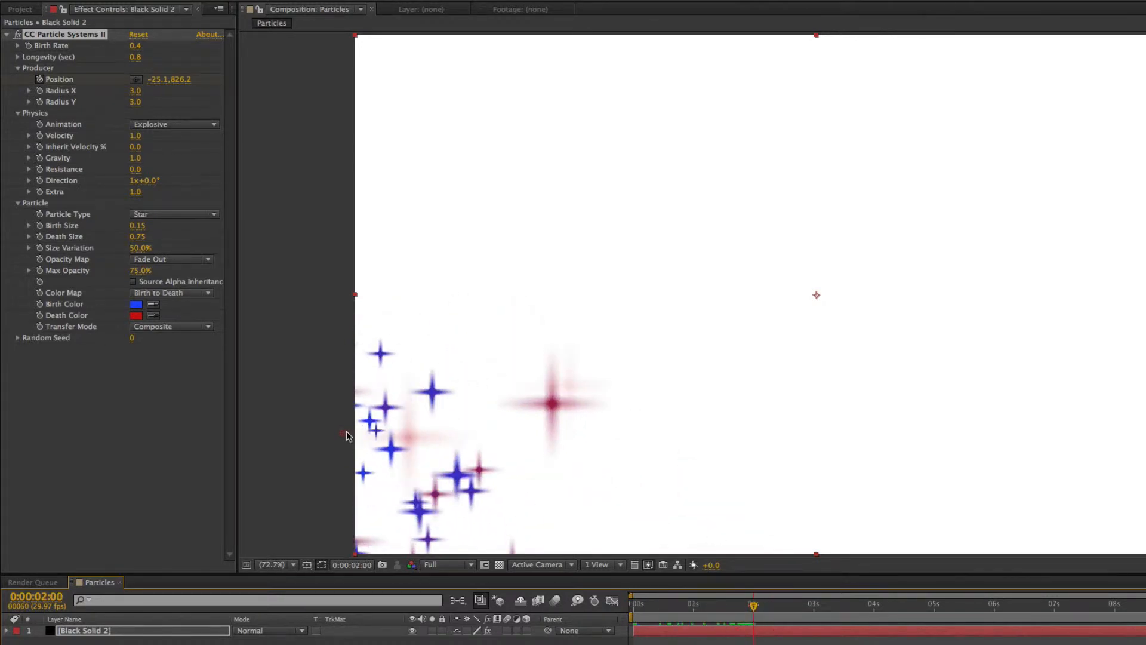
left_click_drag(340, 431, 833, 145)
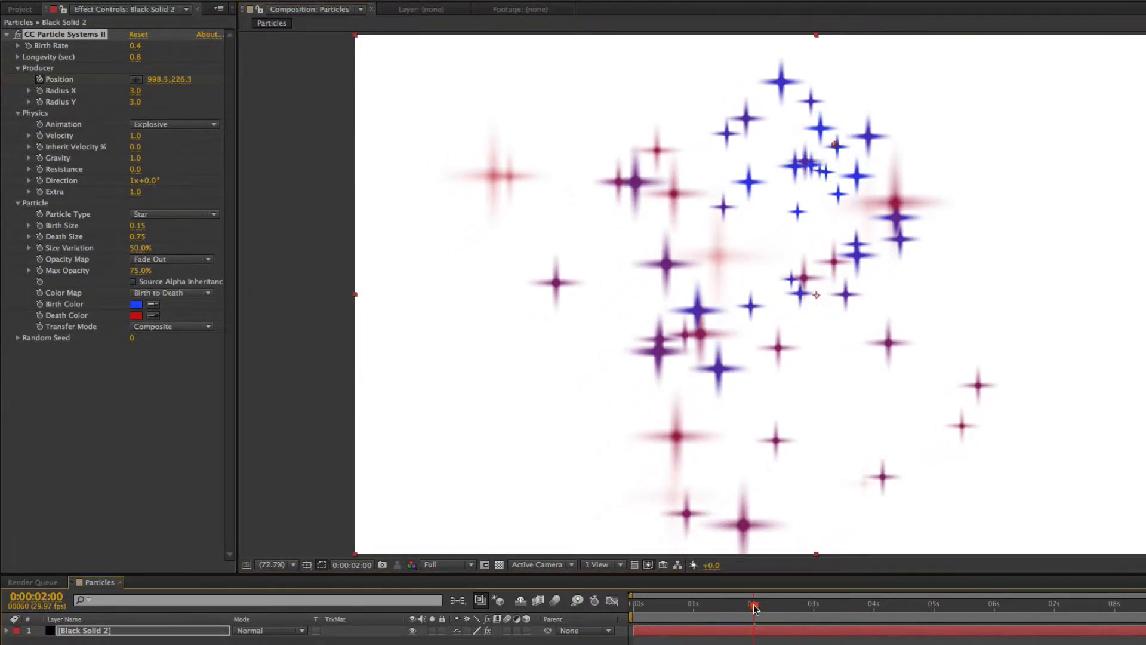
Keyframe the producer Position at 1954.7, 717.5 at 4 seconds and preview the motion from the start
left_click_drag(772, 609, 873, 607)
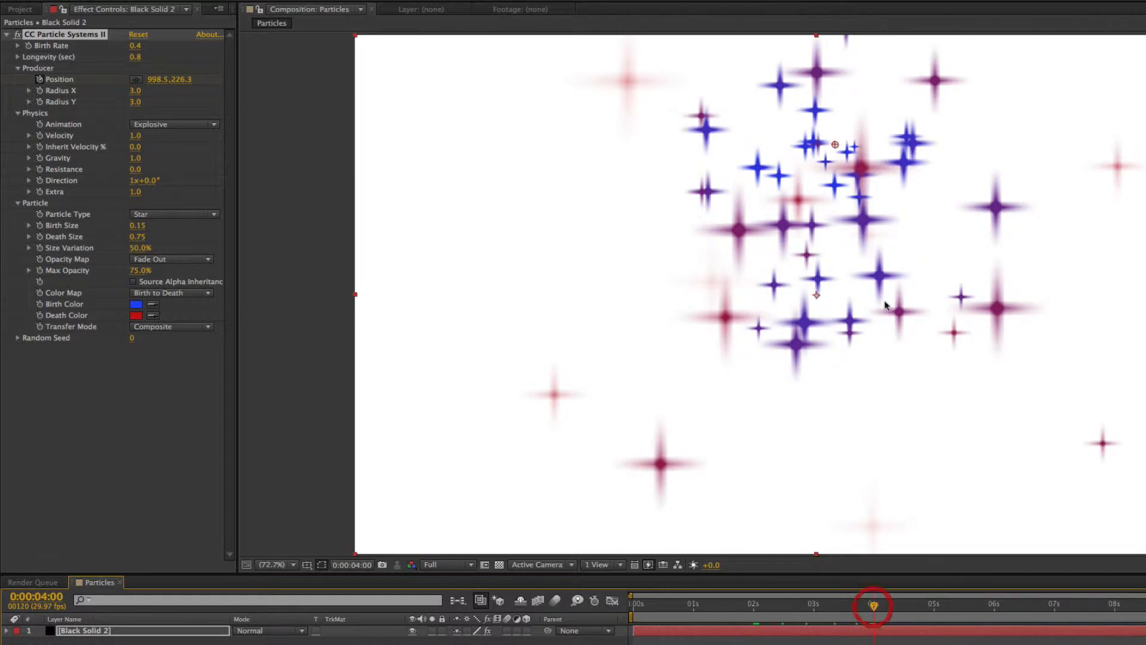
left_click_drag(834, 143, 1144, 335)
left_click_drag(1143, 374, 1145, 380)
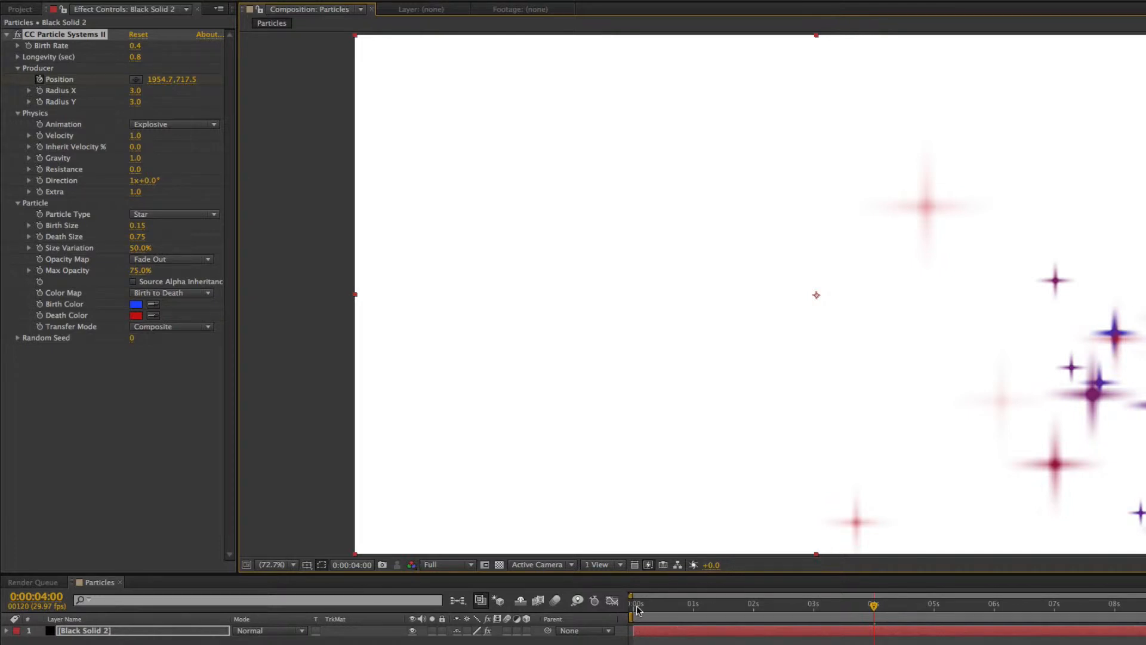
left_click_drag(636, 608, 622, 606)
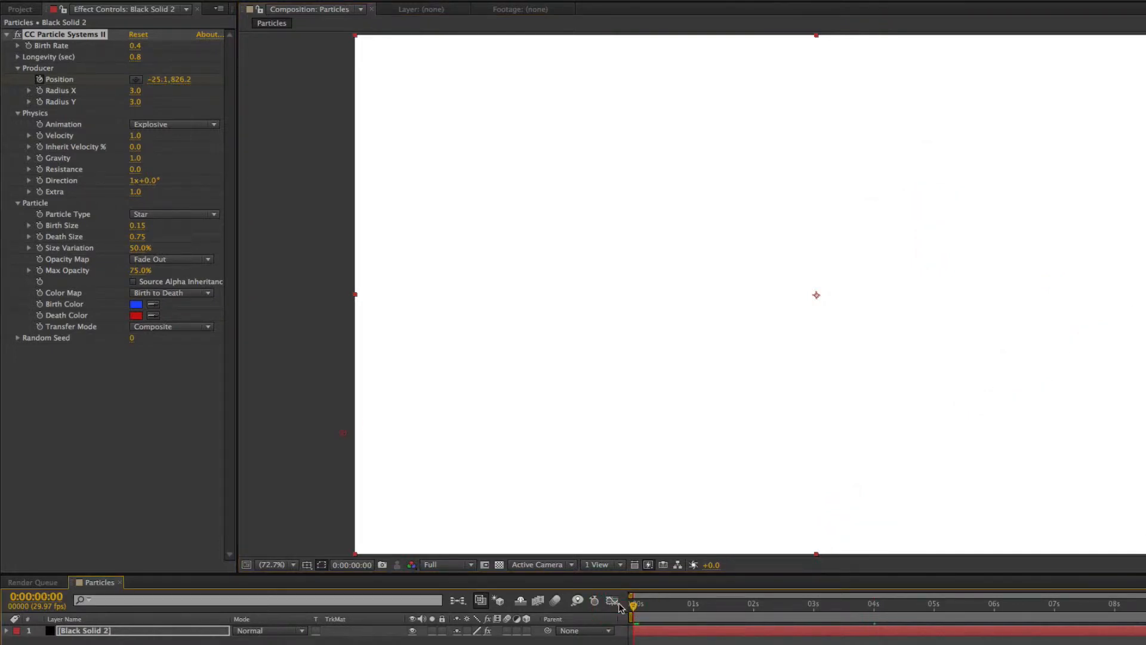
key("space")
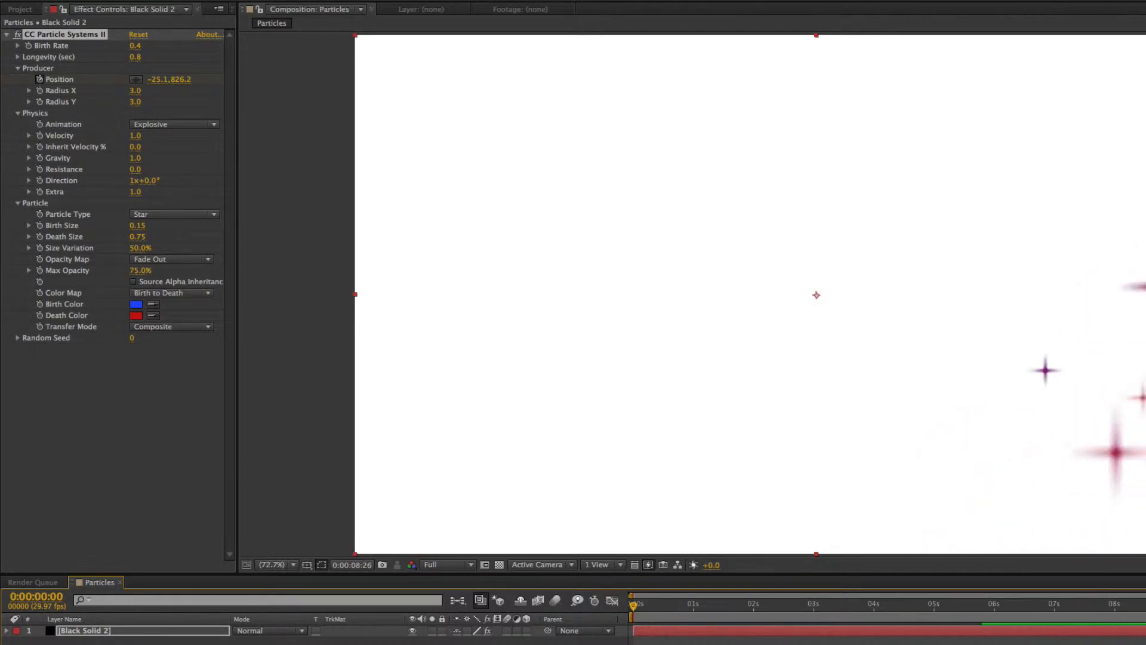
With the playhead at 2 seconds, set the producer's Radius X to 56 and Radius Y to 71, and preview from the start
left_click_drag(679, 616, 754, 618)
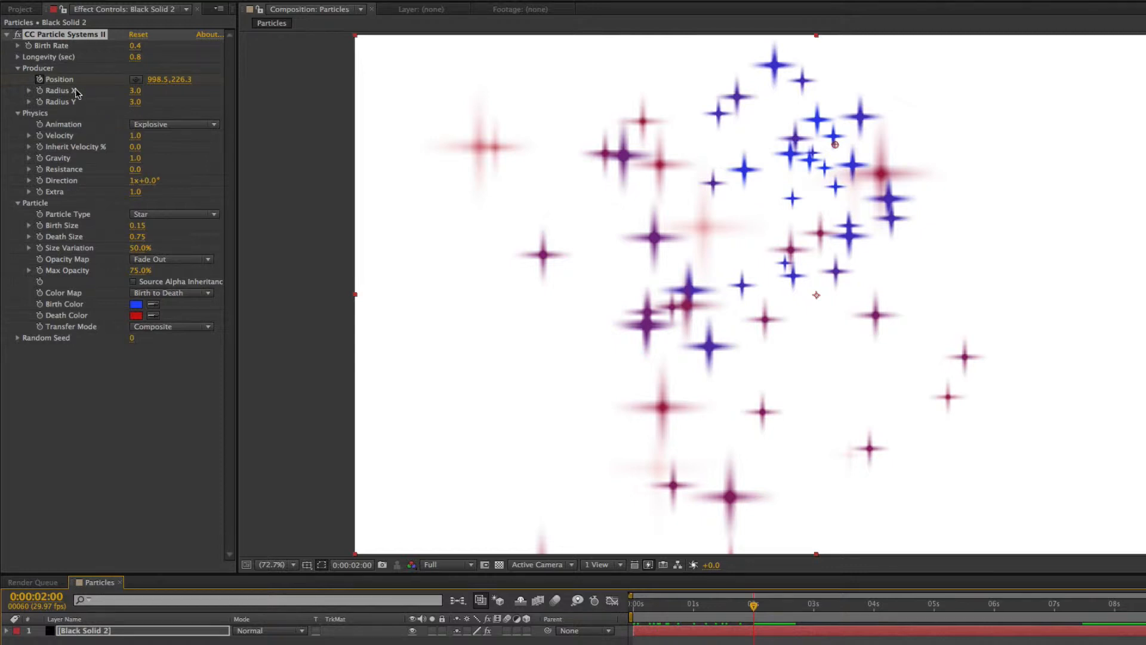
left_click_drag(136, 96, 170, 94)
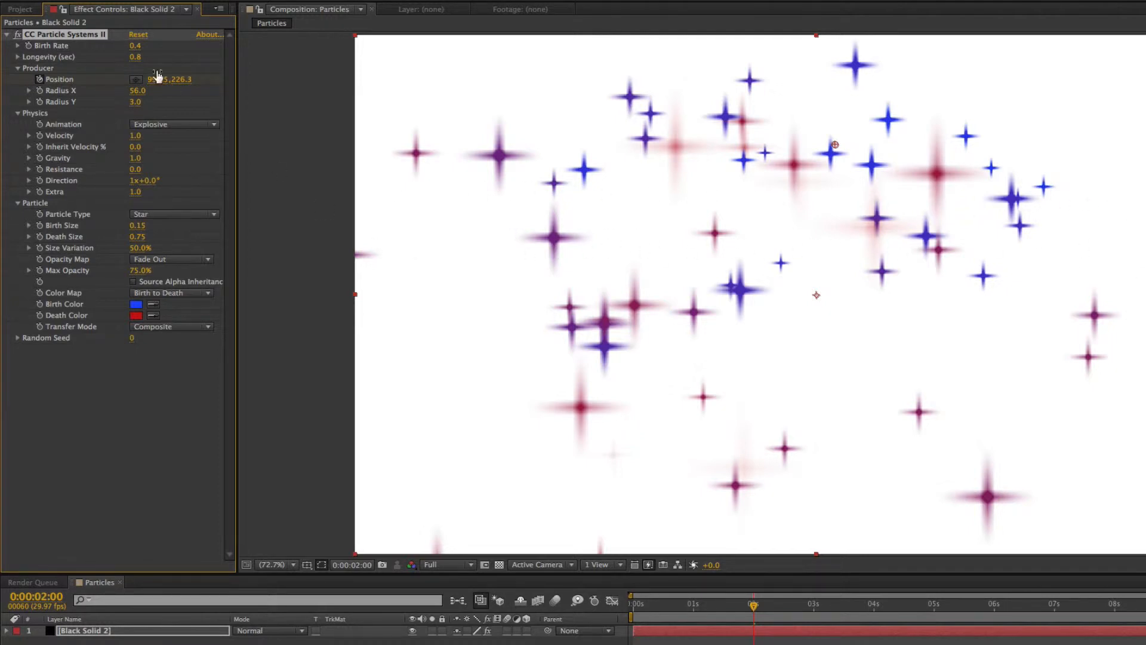
left_click_drag(135, 101, 178, 102)
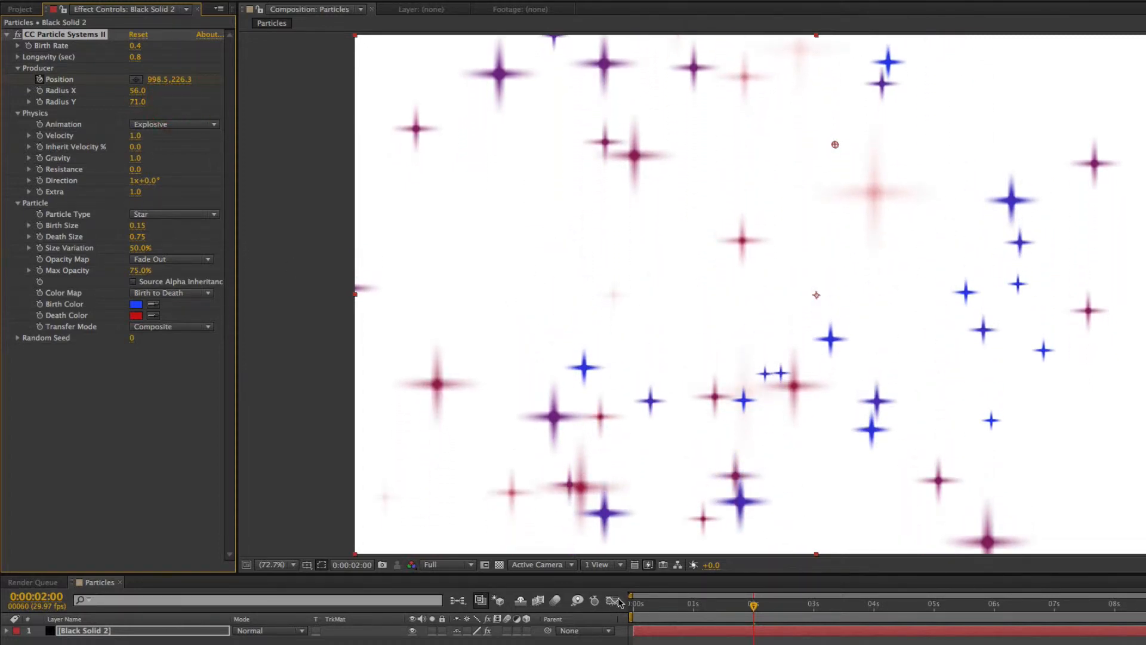
key("Home")
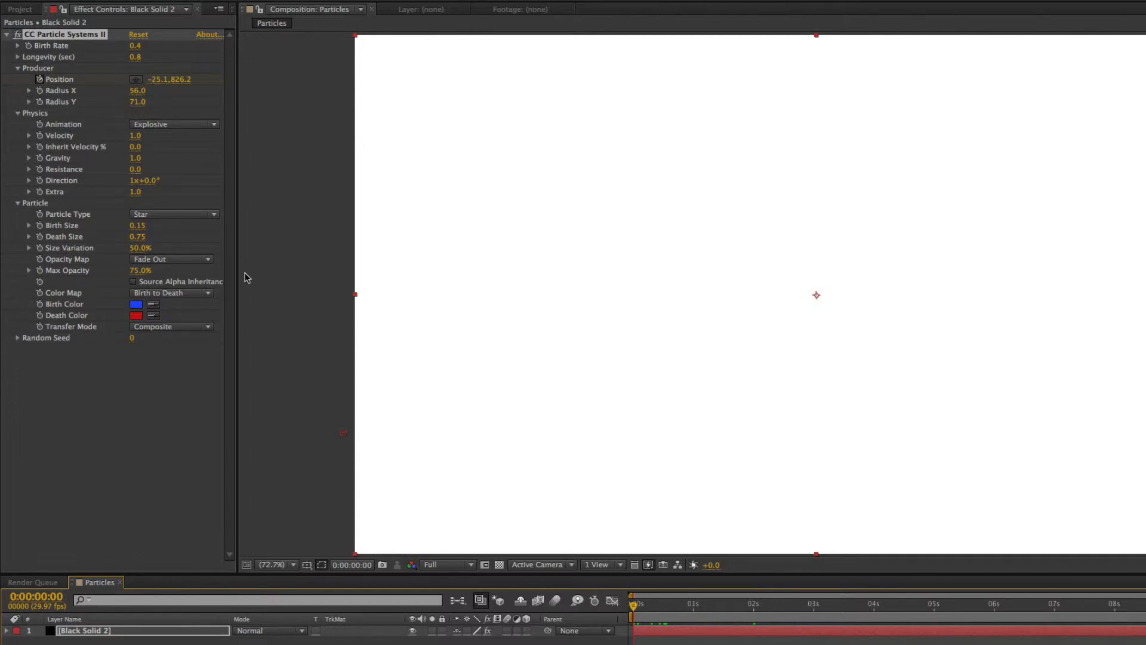
key("KP_0")
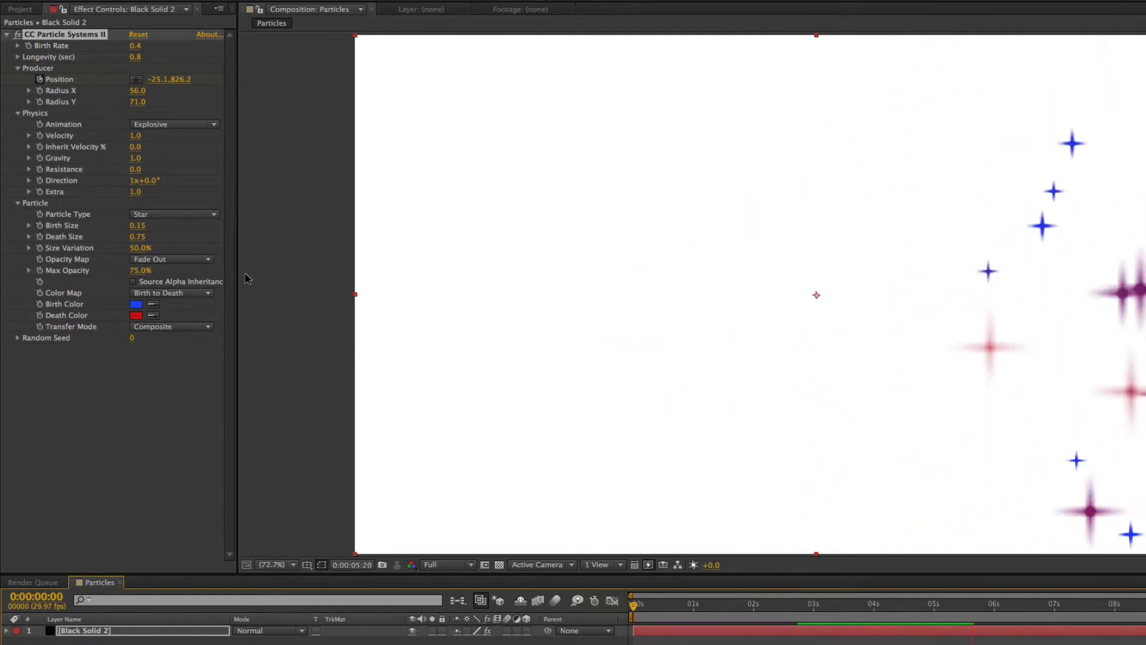
key("space")
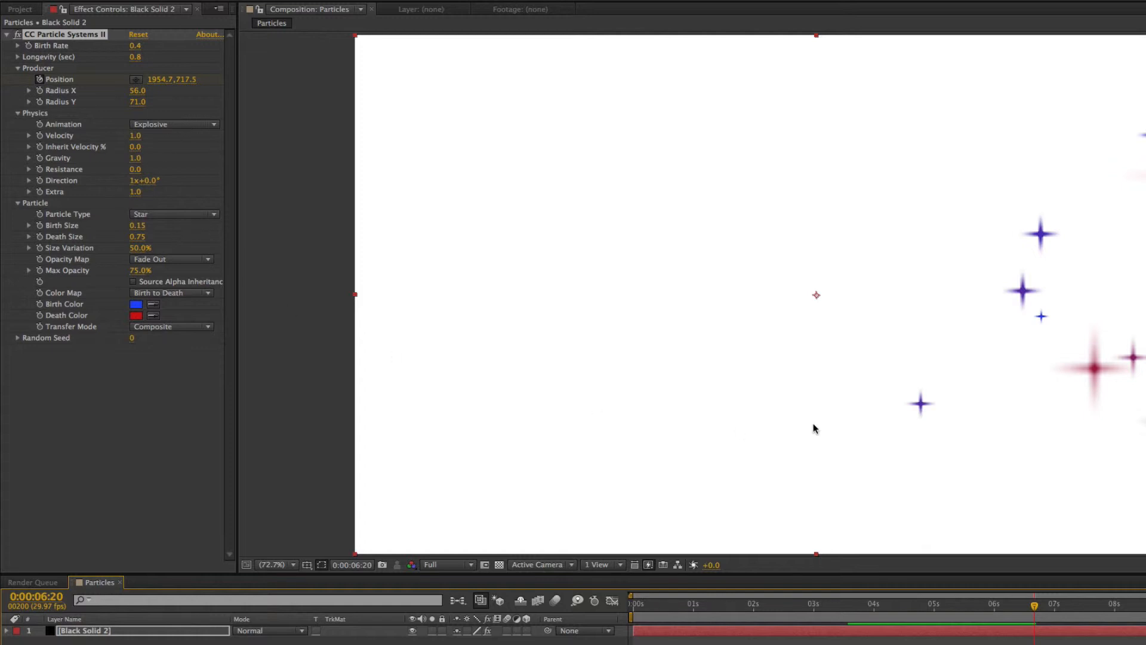
With the playhead at 2 seconds, set the particles' Birth Size to 0.02 and Death Size to 2.00
left_click(752, 607)
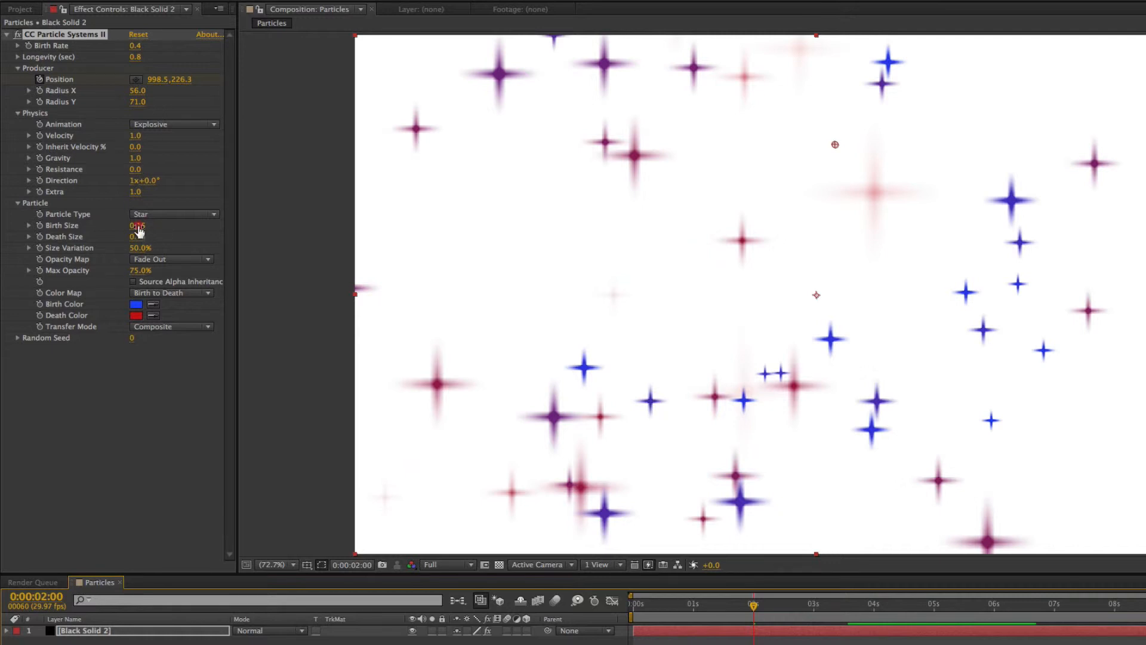
left_click_drag(138, 230, 131, 227)
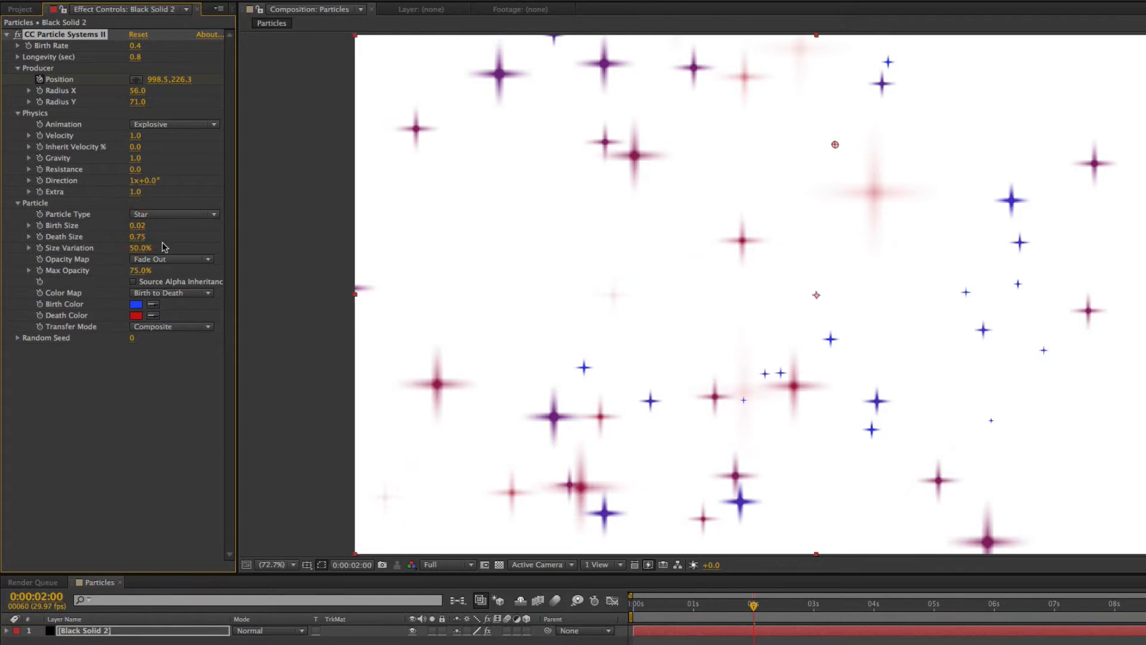
left_click_drag(139, 237, 217, 237)
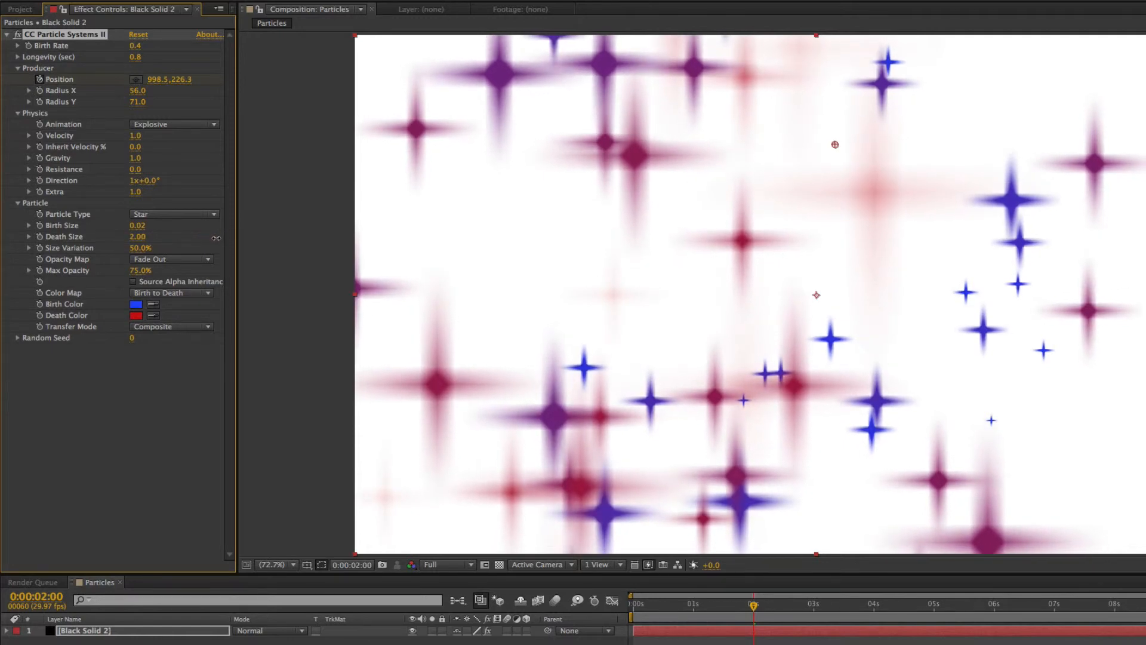
Preview the moving star particles from the start, deselecting the solid layer for the final playback
key("space")
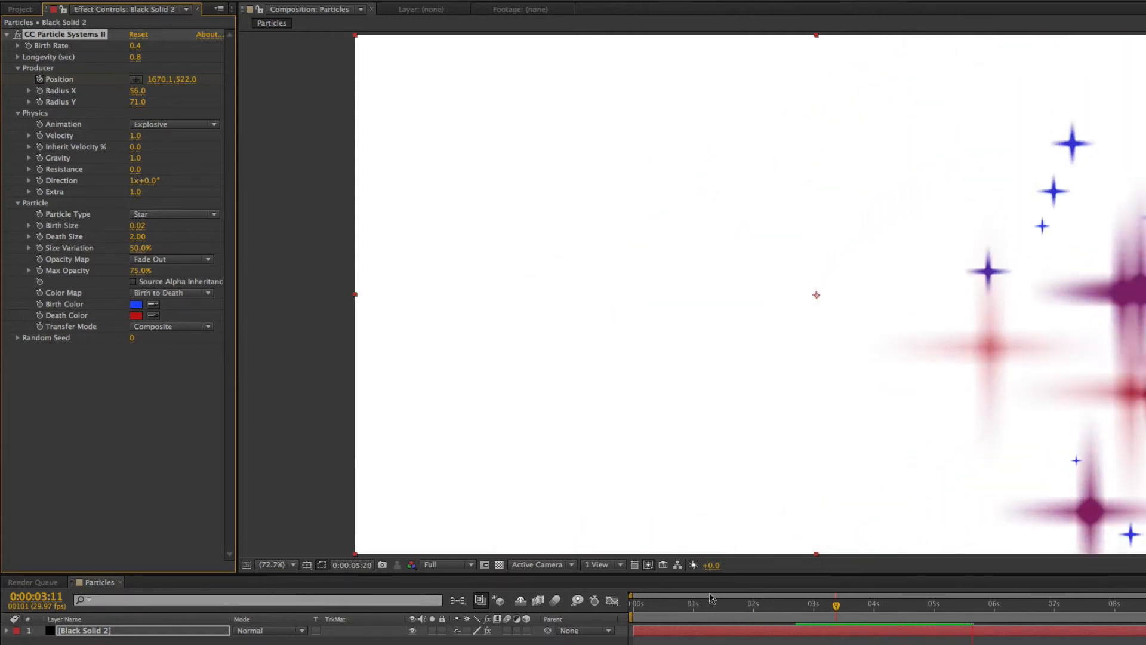
left_click_drag(663, 606, 612, 609)
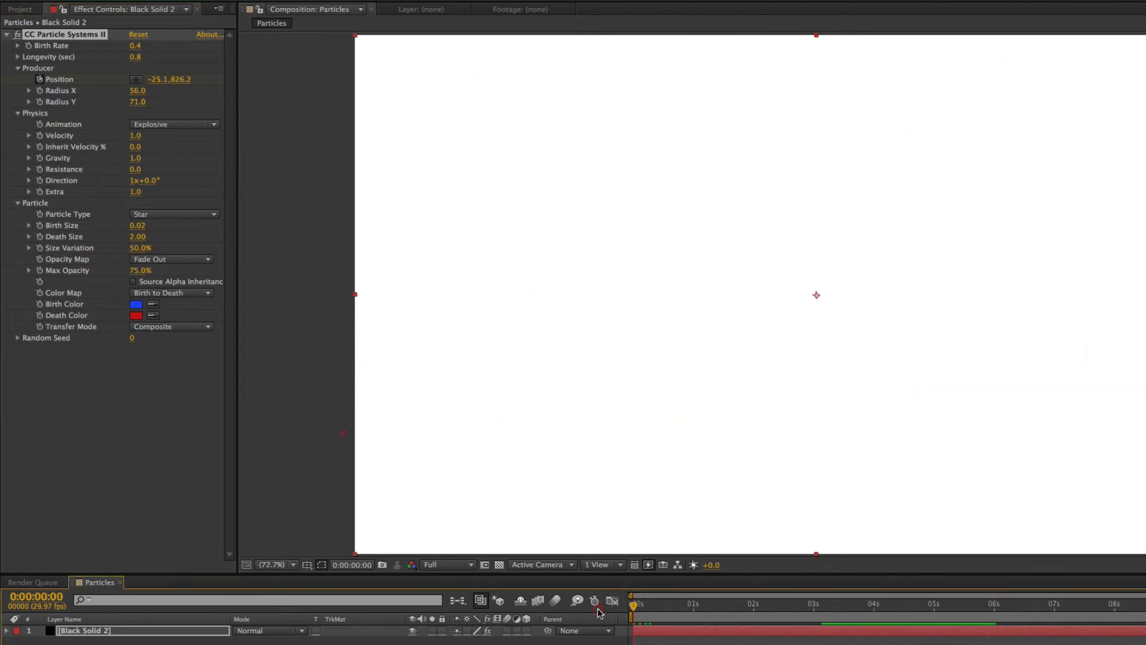
key("space")
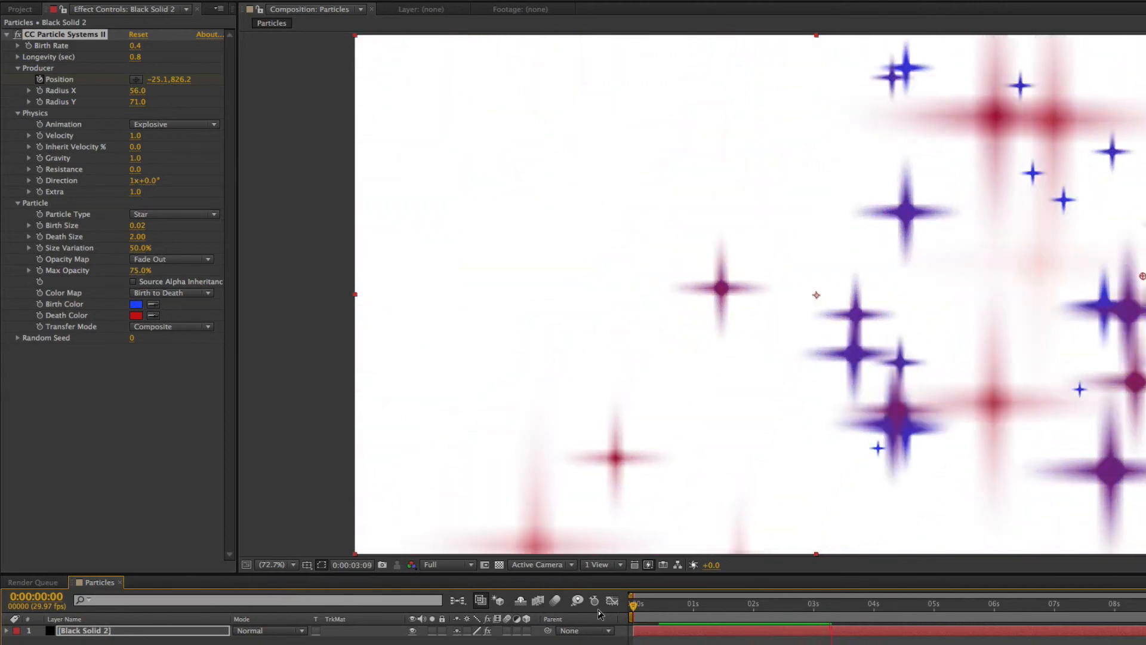
key("space")
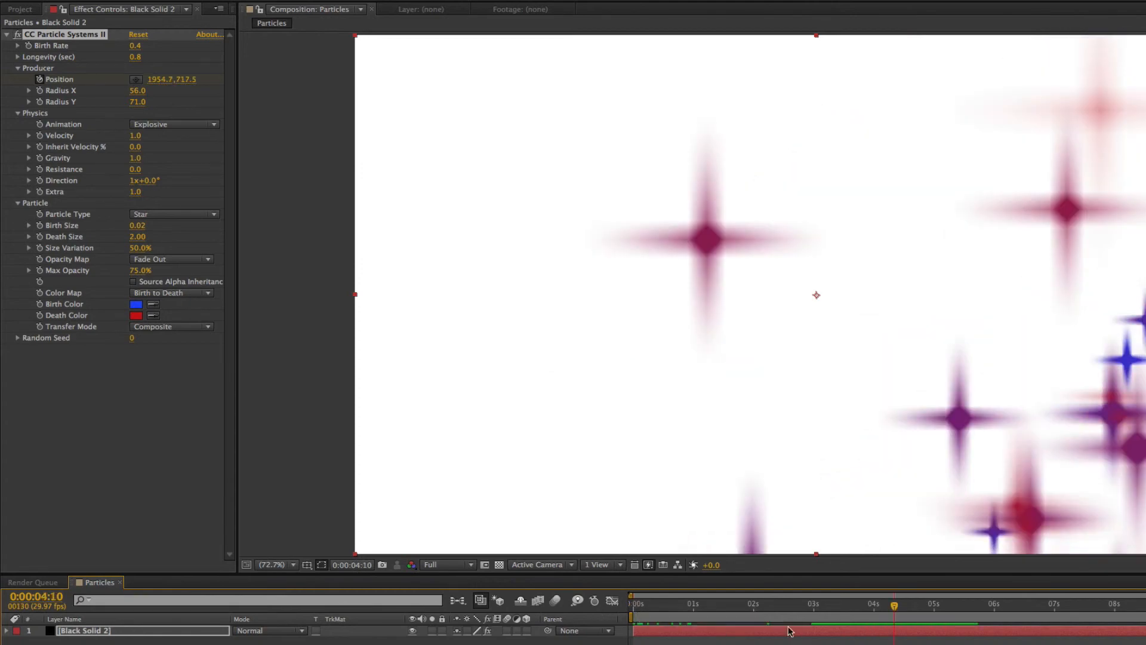
left_click_drag(666, 609, 624, 608)
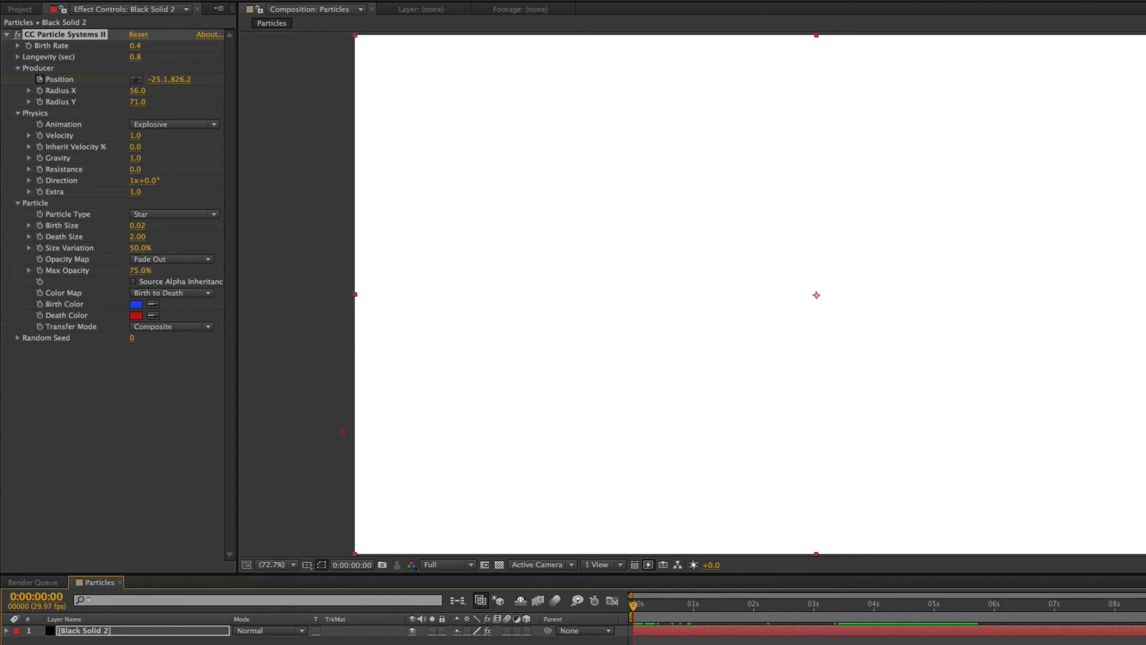
left_click(681, 642)
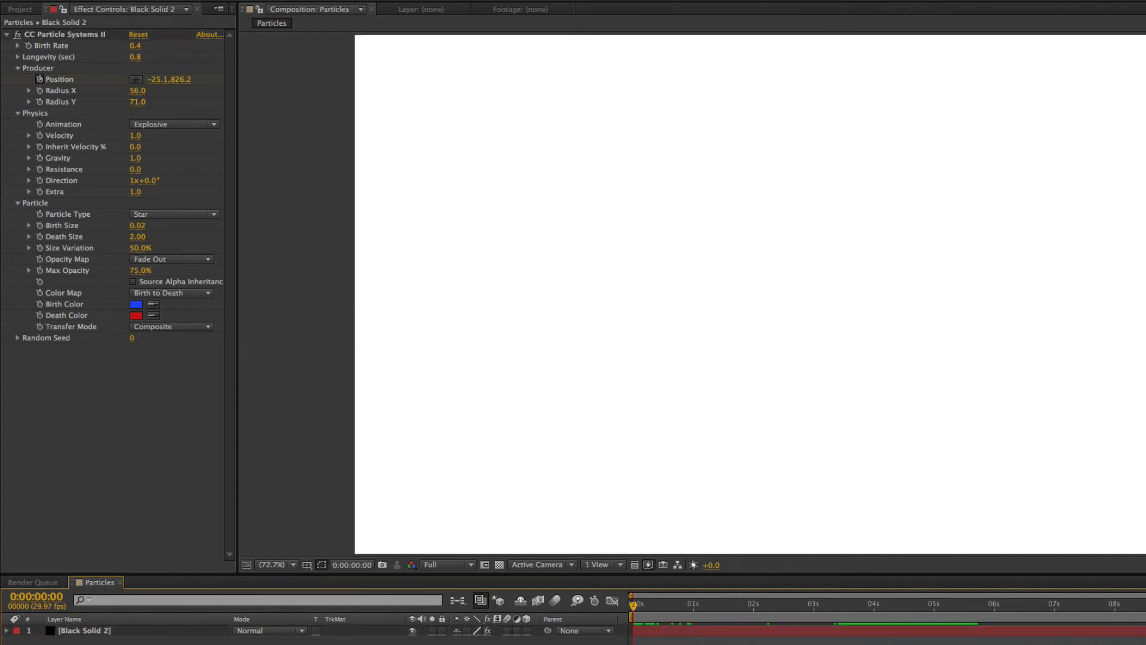
key("space")
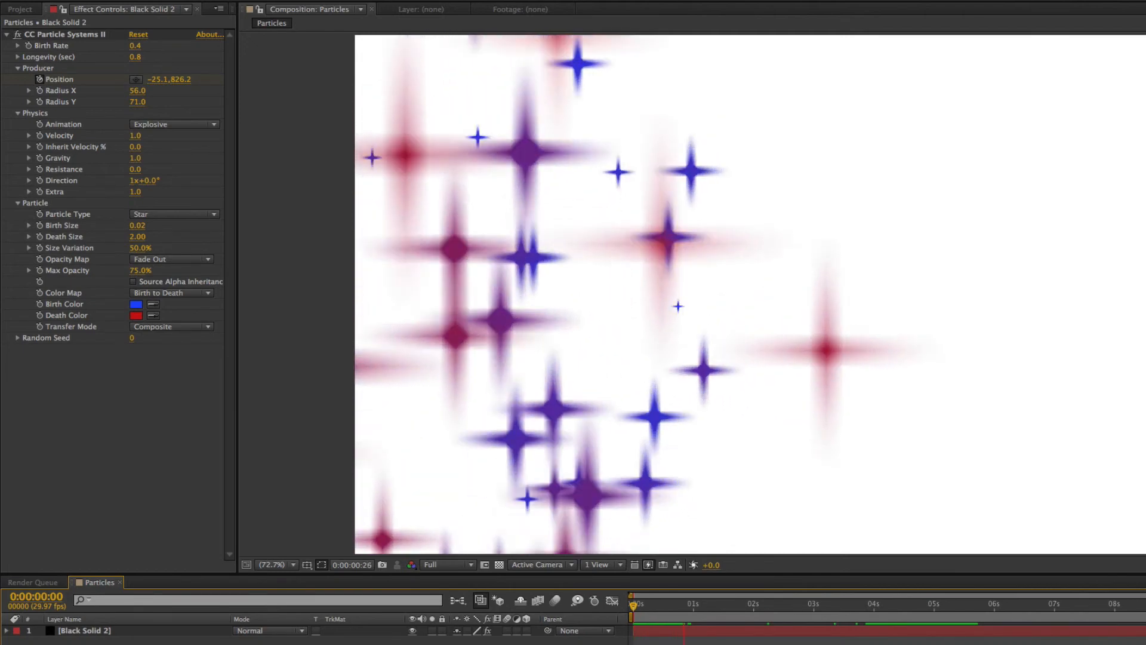